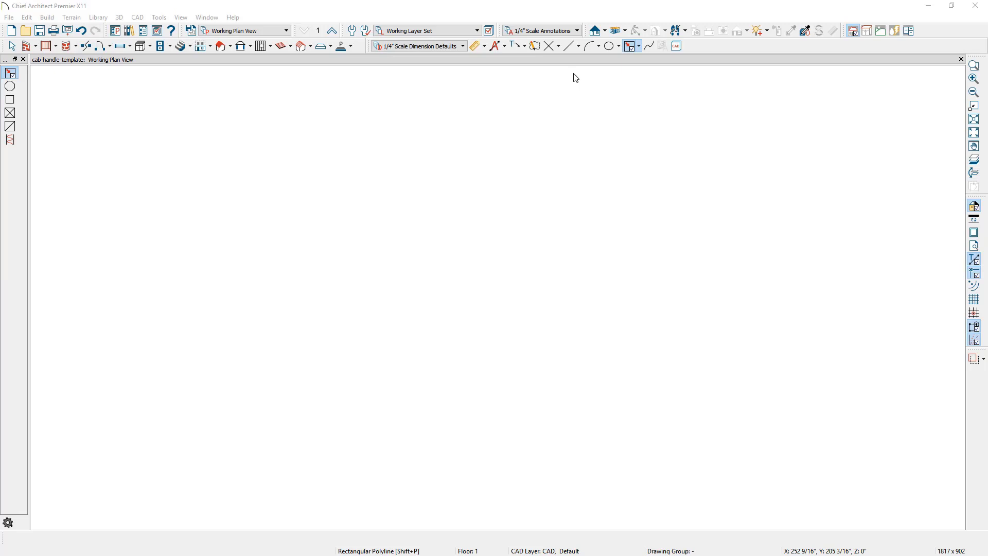
Draw a 10" by 1 1/2" rectangular polyline using relative end coordinates, then check its edge length.
{"action": "left_click", "coordinate": [638, 46]}
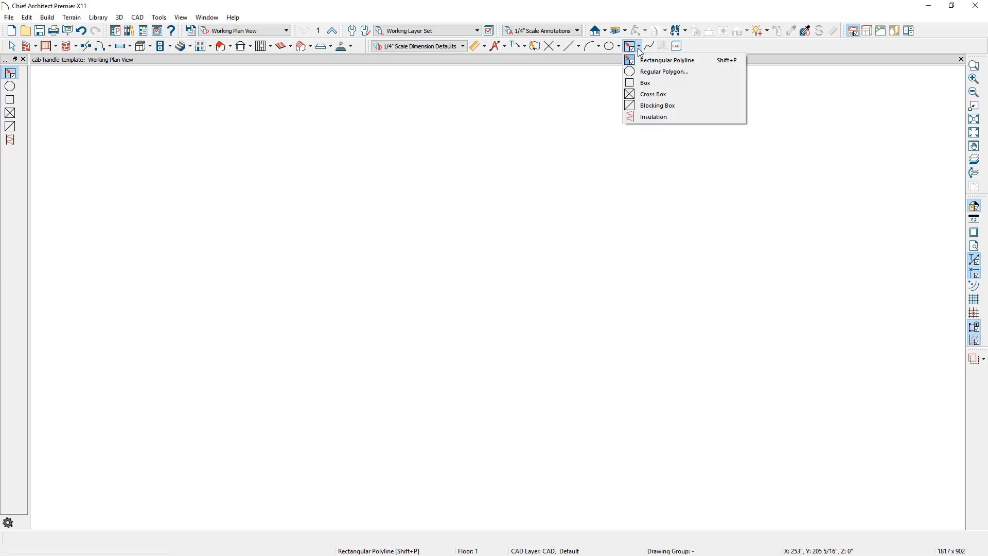
{"action": "left_click", "coordinate": [693, 63]}
{"action": "left_click_drag", "start_coordinate": [122, 150], "coordinate": [736, 263]}
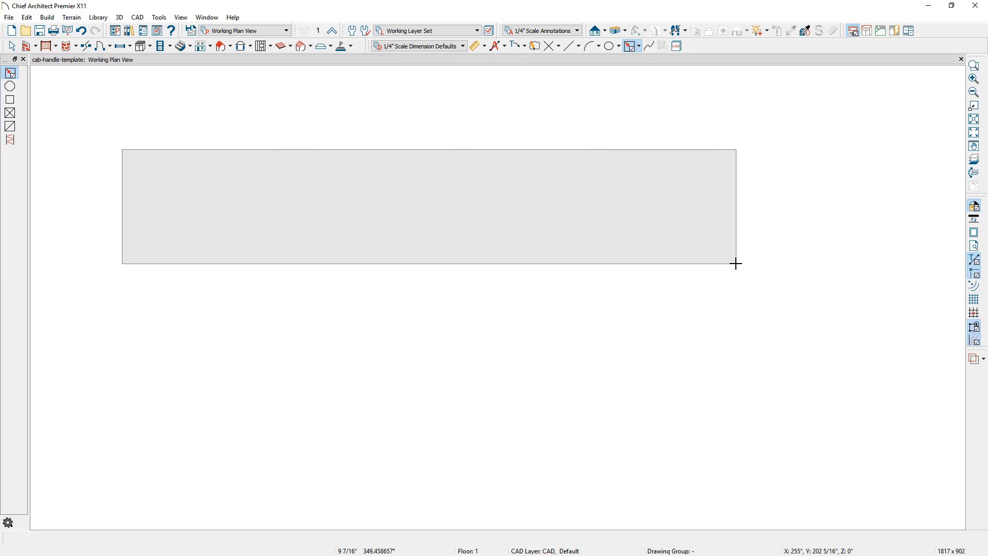
{"action": "key", "text": "Tab"}
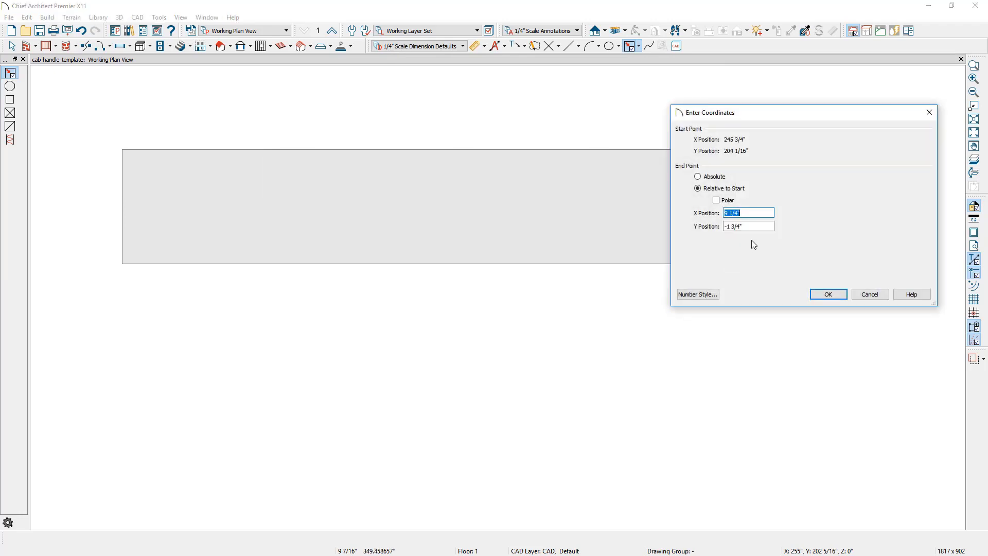
{"action": "type", "text": "1.5"}
{"action": "key", "text": "Return"}
{"action": "key", "text": "space"}
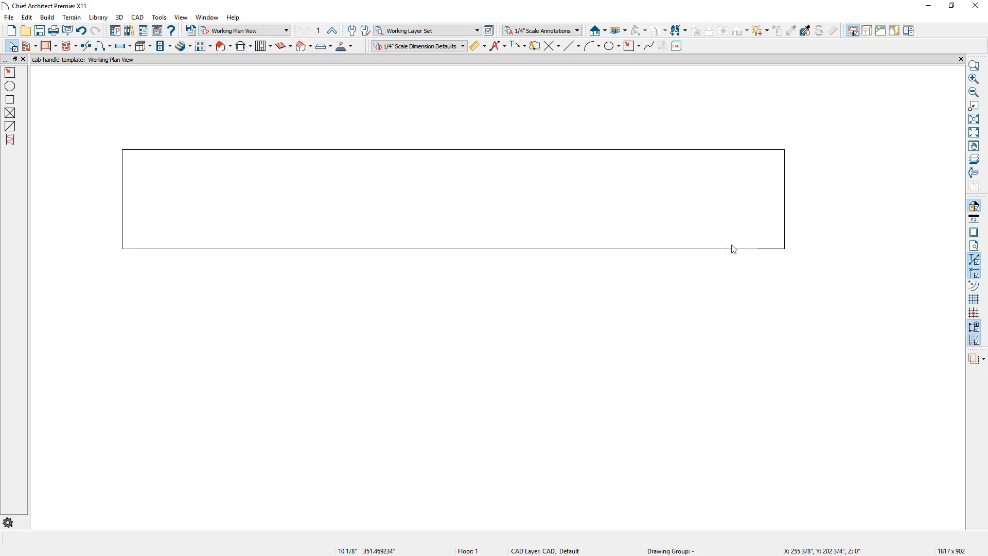
{"action": "left_click", "coordinate": [700, 249]}
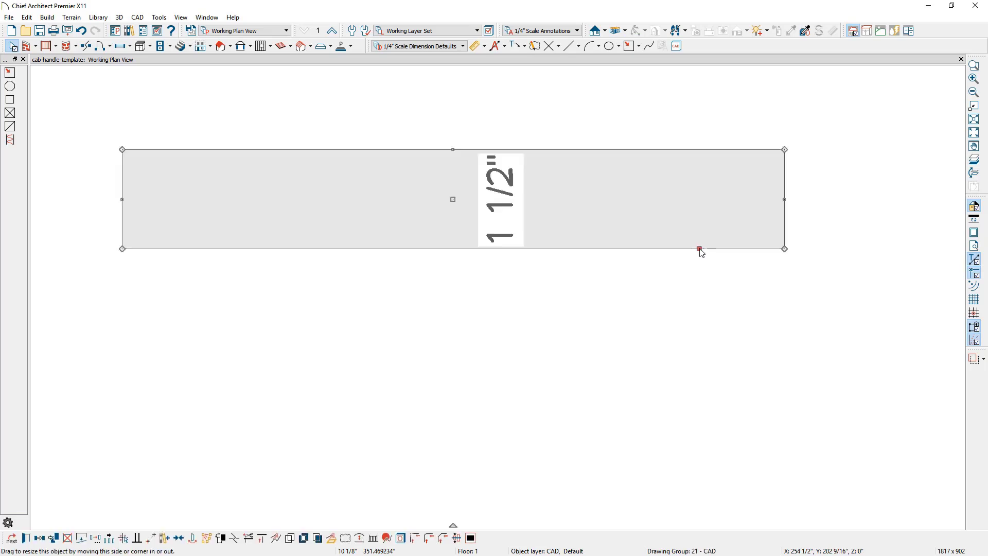
{"action": "left_click", "coordinate": [783, 201]}
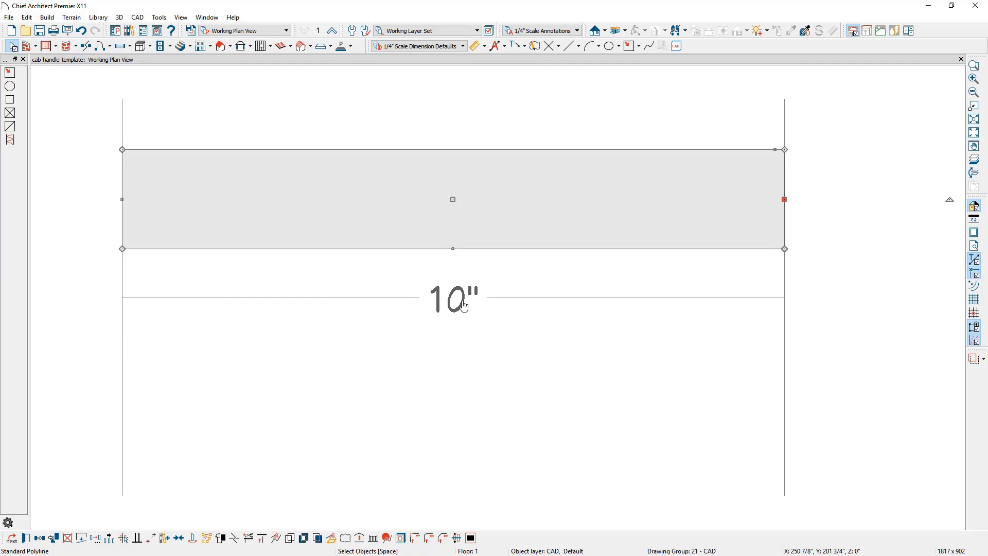
Disconnect and delete the rectangle's top edge, then select the remaining three-sided outline.
{"action": "key", "text": "Escape"}
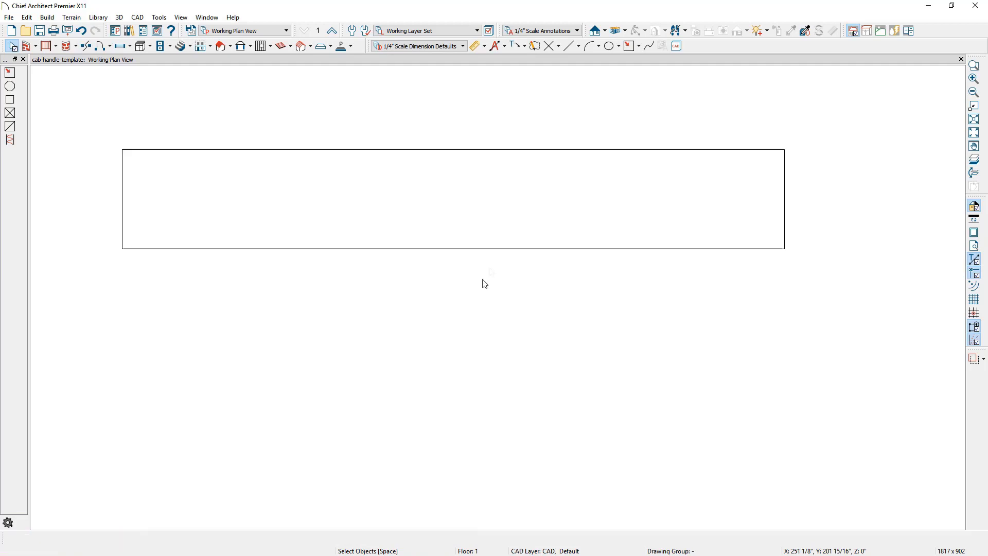
{"action": "left_click", "coordinate": [499, 152]}
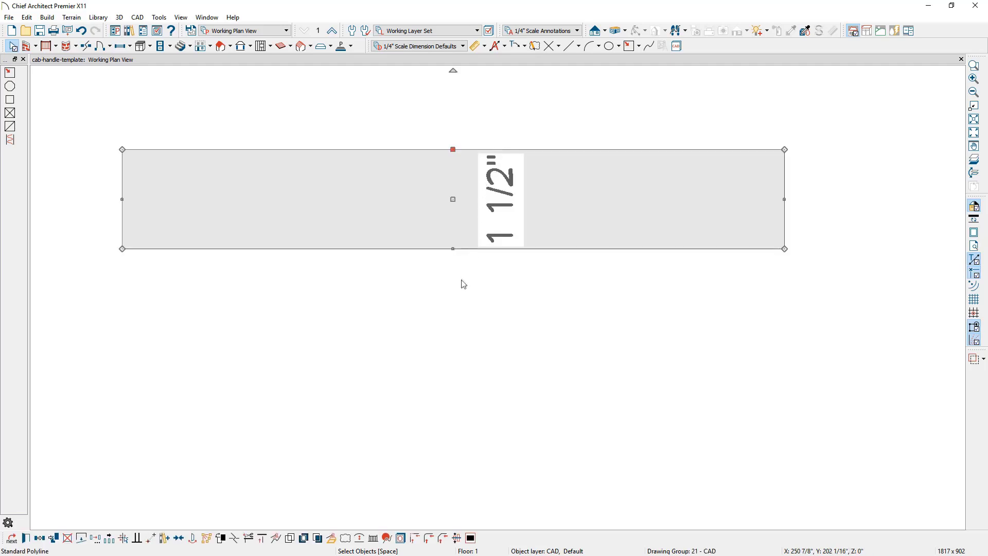
{"action": "left_click", "coordinate": [83, 540]}
{"action": "key", "text": "Delete"}
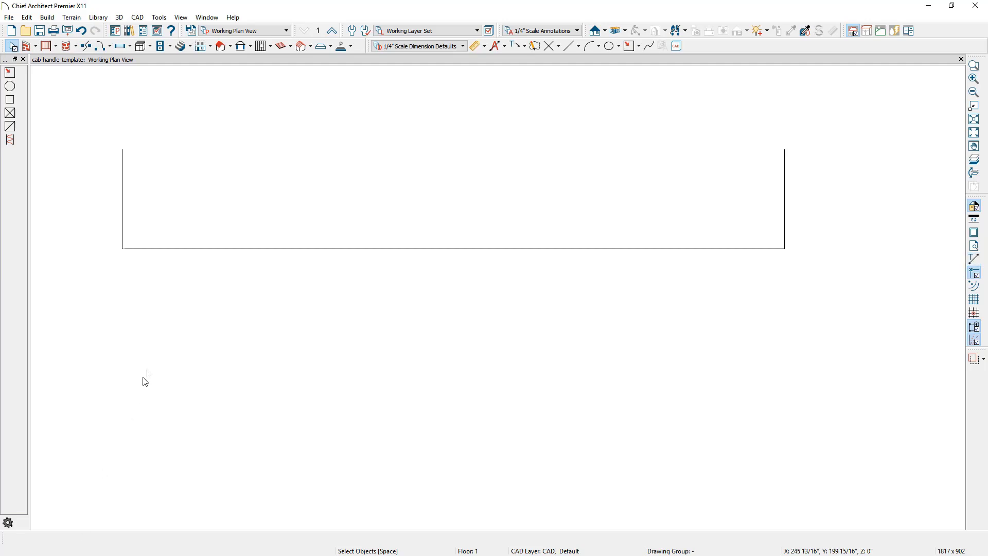
{"action": "left_click", "coordinate": [187, 249]}
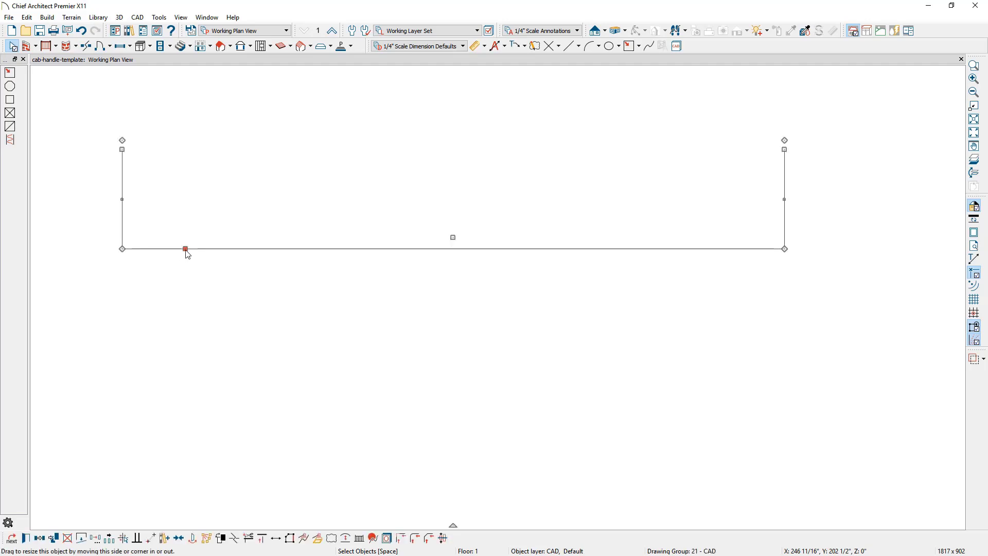
Convert the open outline to a molding polyline at height 36.
{"action": "left_click", "coordinate": [324, 539]}
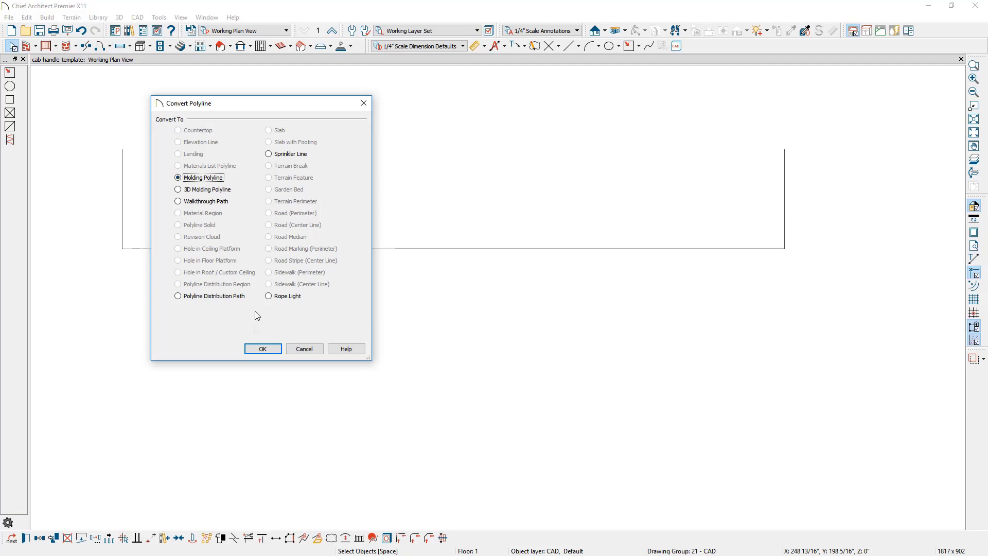
{"action": "left_click", "coordinate": [262, 349]}
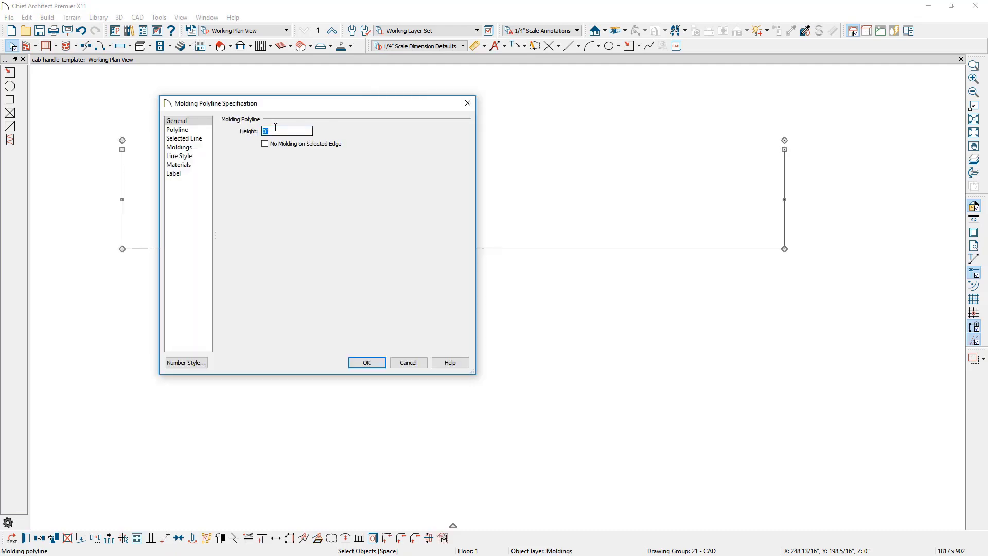
{"action": "type", "text": "36"}
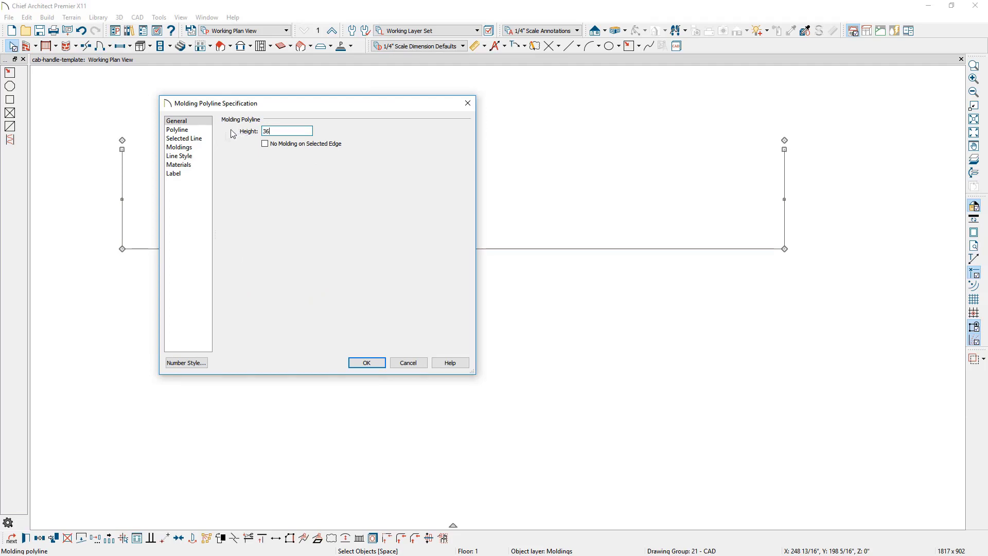
Add a Tubing Square molding profile sized 1/2" wide by 1/2" high.
{"action": "left_click", "coordinate": [206, 147]}
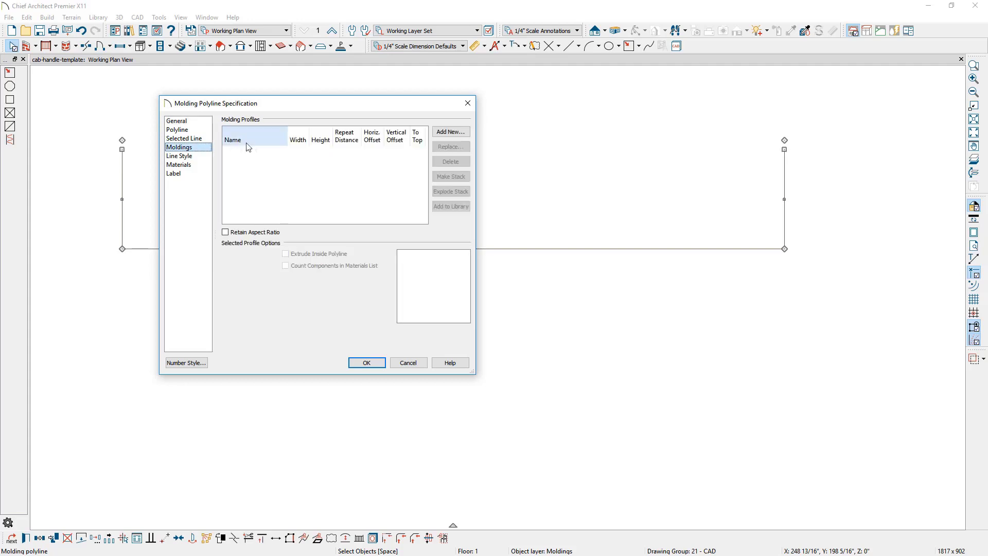
{"action": "left_click", "coordinate": [450, 133]}
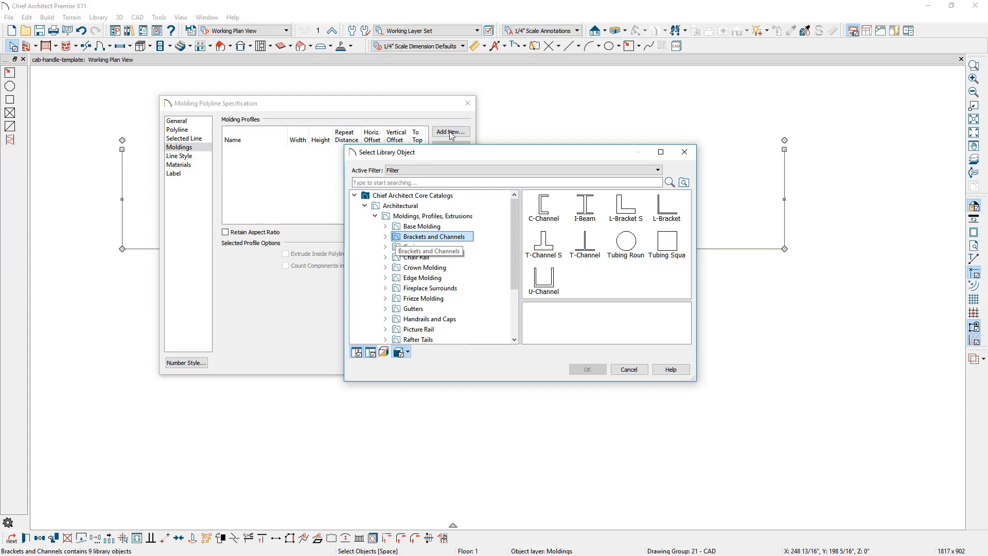
{"action": "left_click", "coordinate": [667, 242]}
{"action": "left_click", "coordinate": [597, 368]}
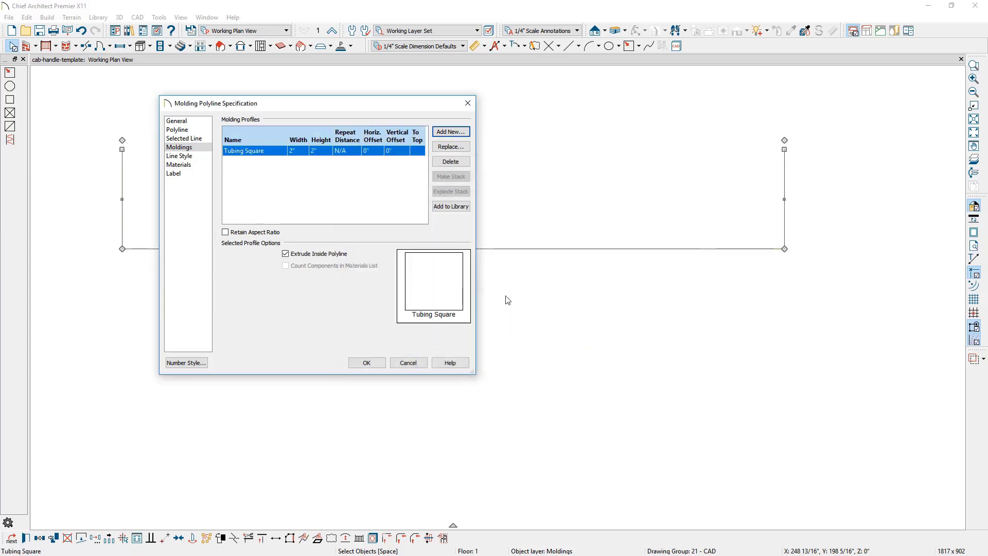
{"action": "left_click", "coordinate": [305, 155]}
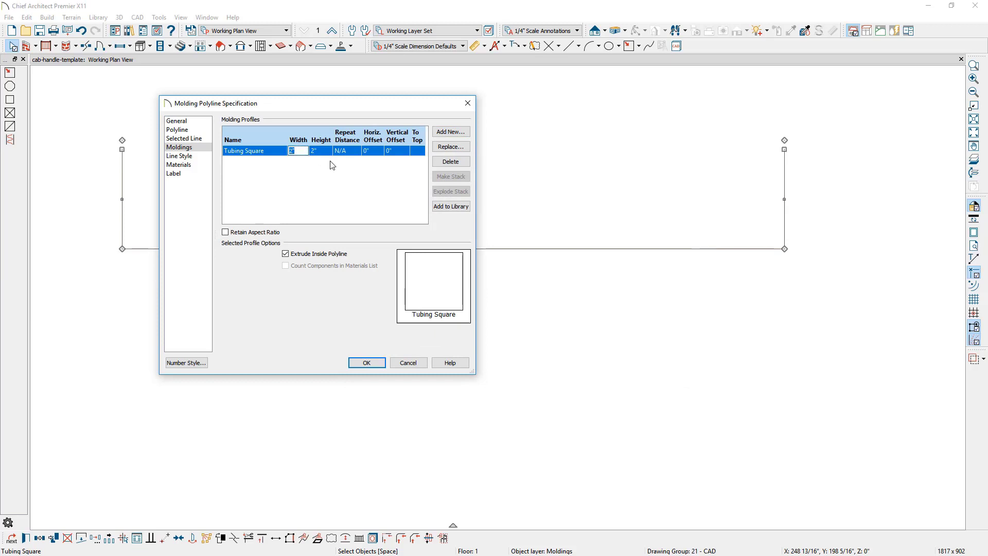
{"action": "type", "text": ".5"}
{"action": "left_click", "coordinate": [326, 153]}
{"action": "type", "text": ".5"}
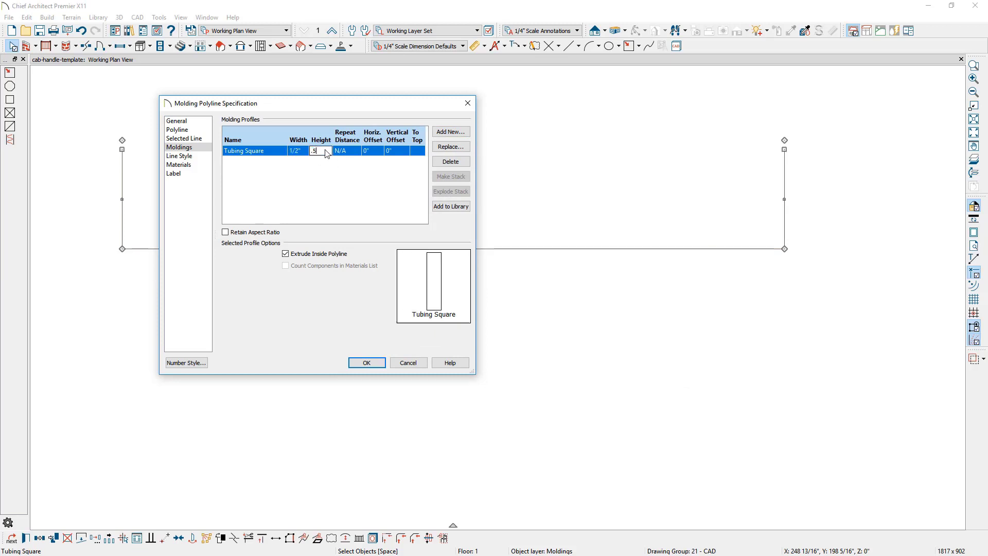
{"action": "key", "text": "Return"}
{"action": "scroll", "coordinate": [557, 196], "scroll_direction": "down", "scroll_amount": 5}
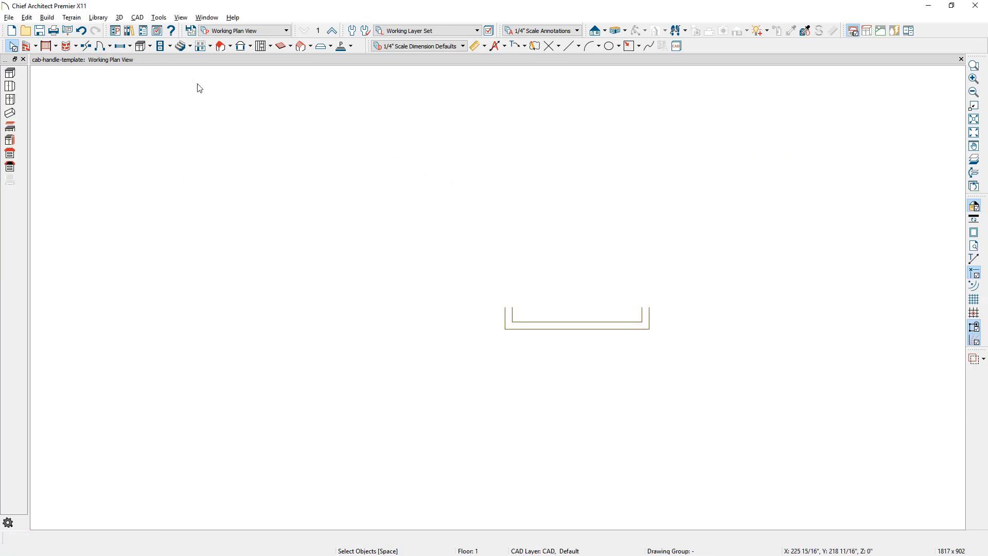
Place a base cabinet and view it in a perspective floor overview.
{"action": "left_click", "coordinate": [139, 46]}
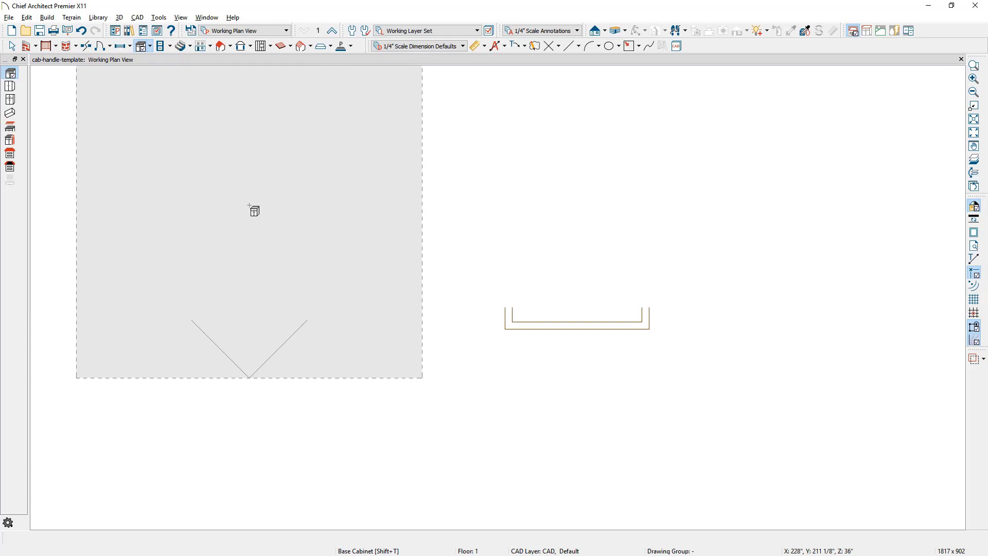
{"action": "left_click", "coordinate": [249, 204]}
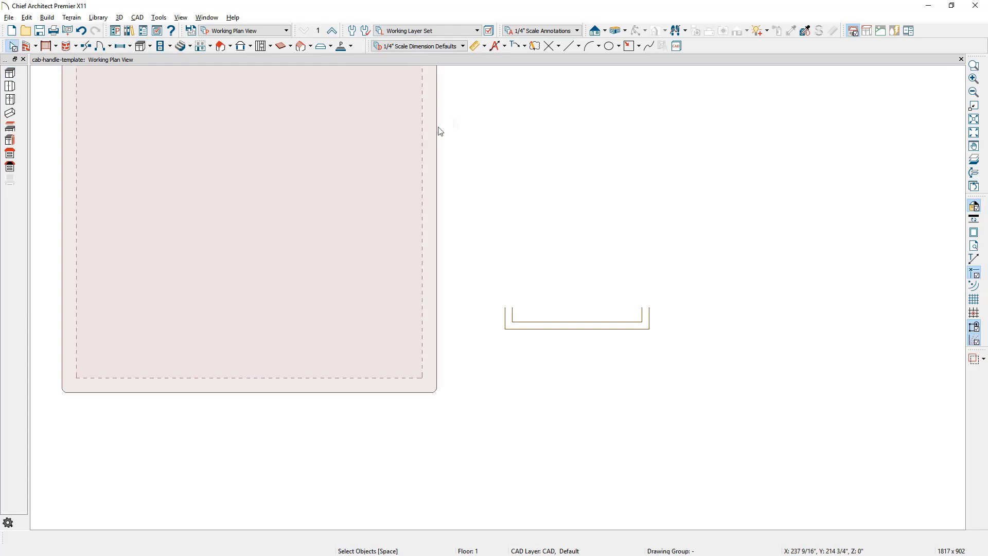
{"action": "left_click", "coordinate": [626, 32]}
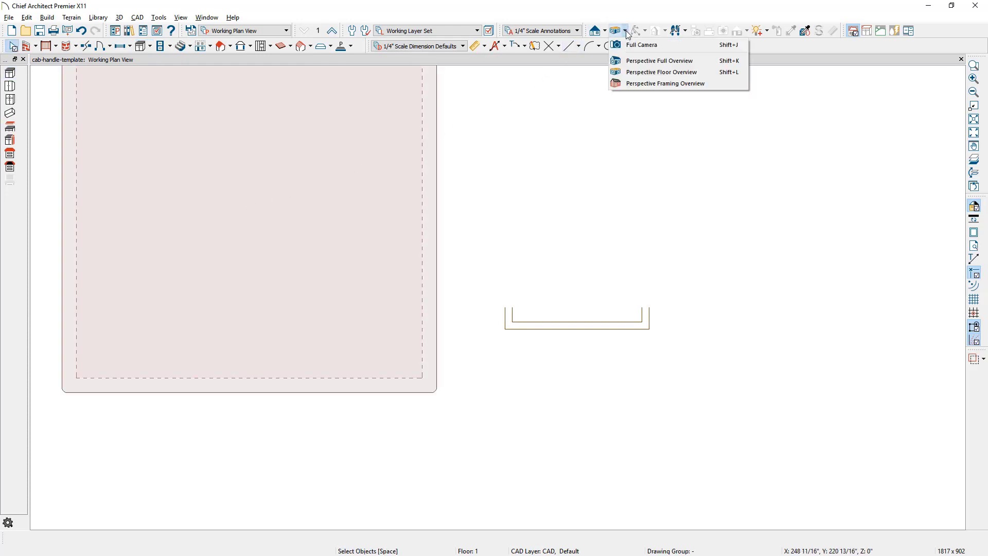
{"action": "left_click", "coordinate": [642, 72]}
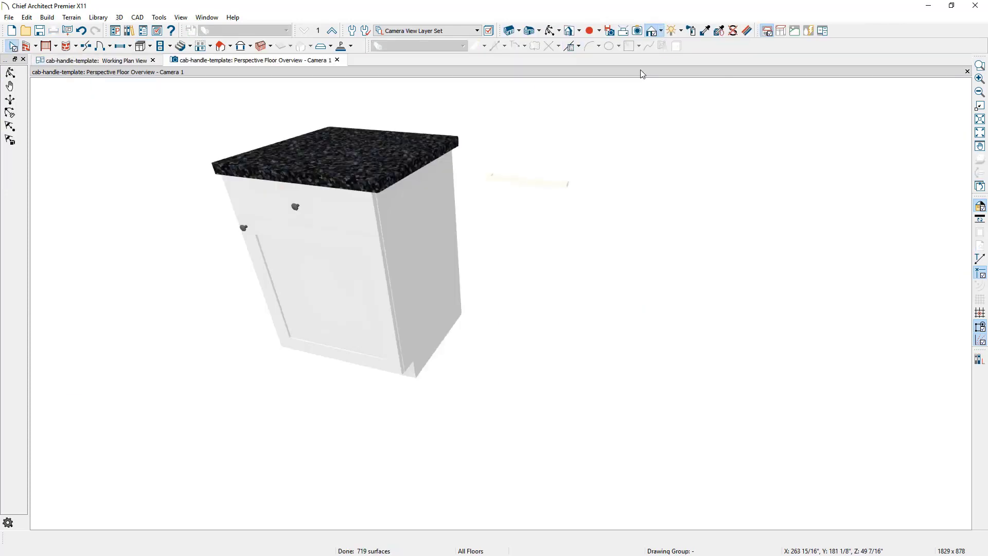
Paint the handle with the drawer knob's Aluminum Brushed material, then delete the base cabinet.
{"action": "left_click", "coordinate": [705, 32]}
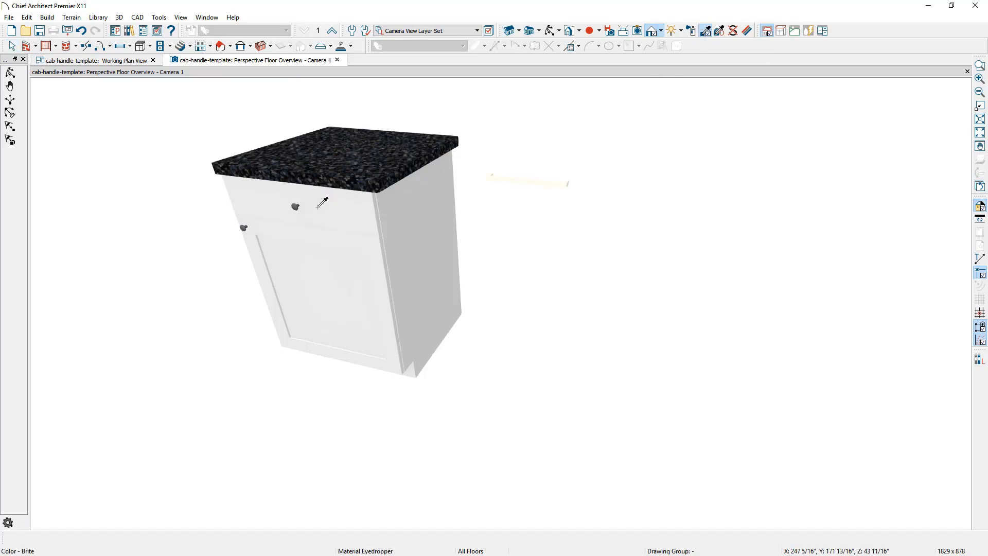
{"action": "left_click", "coordinate": [295, 207]}
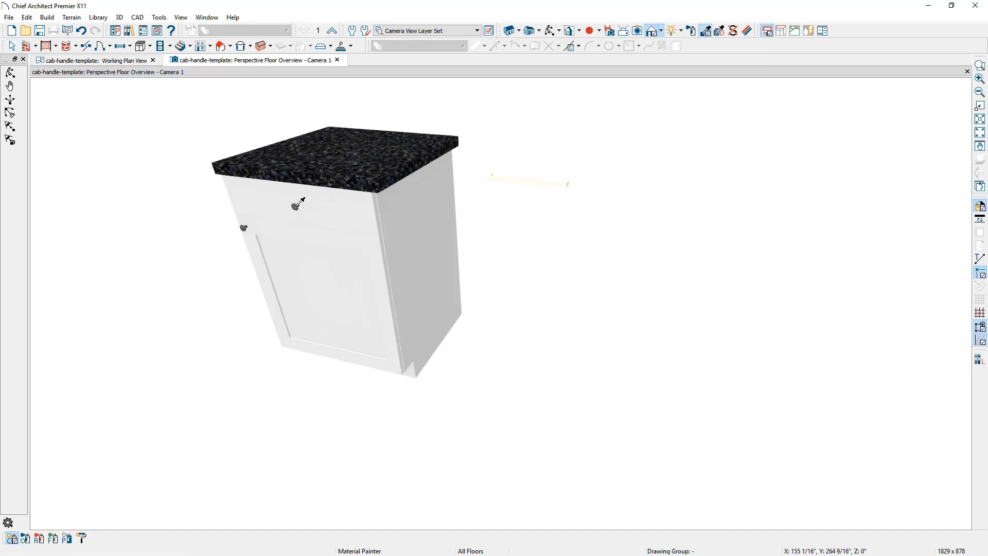
{"action": "left_click", "coordinate": [502, 184]}
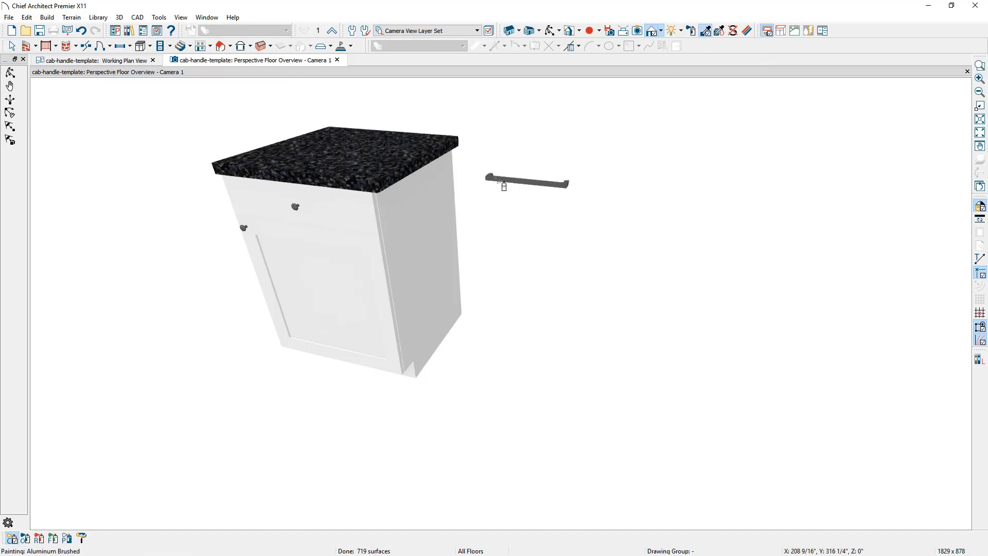
{"action": "left_click", "coordinate": [431, 235]}
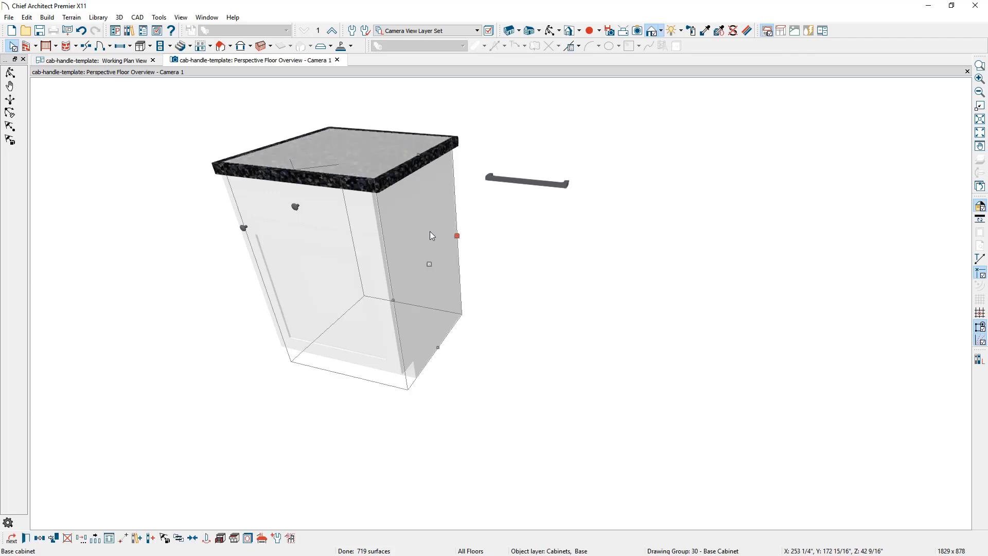
{"action": "key", "text": "Delete"}
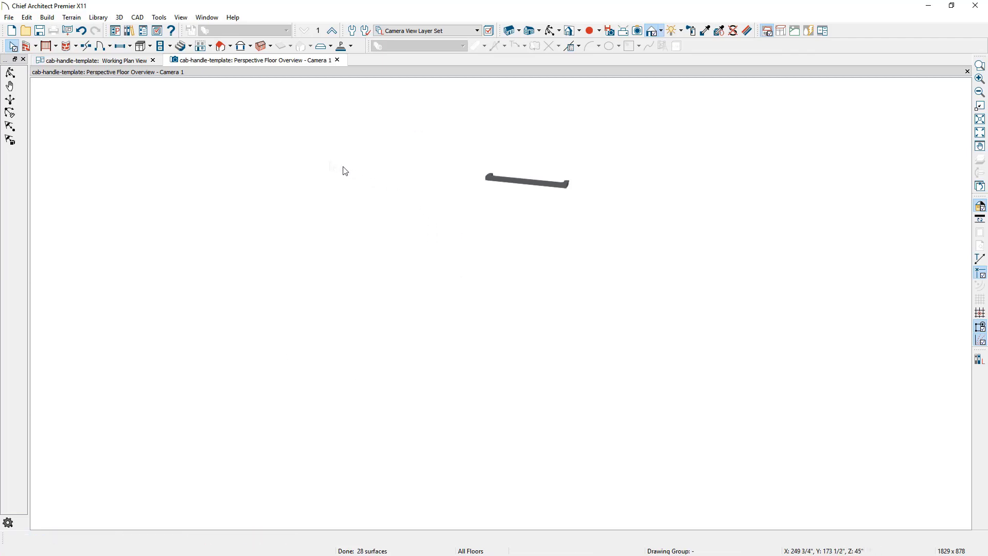
Convert the 3D view to a Hardware symbol with Show Advanced Options enabled.
{"action": "left_click", "coordinate": [168, 20]}
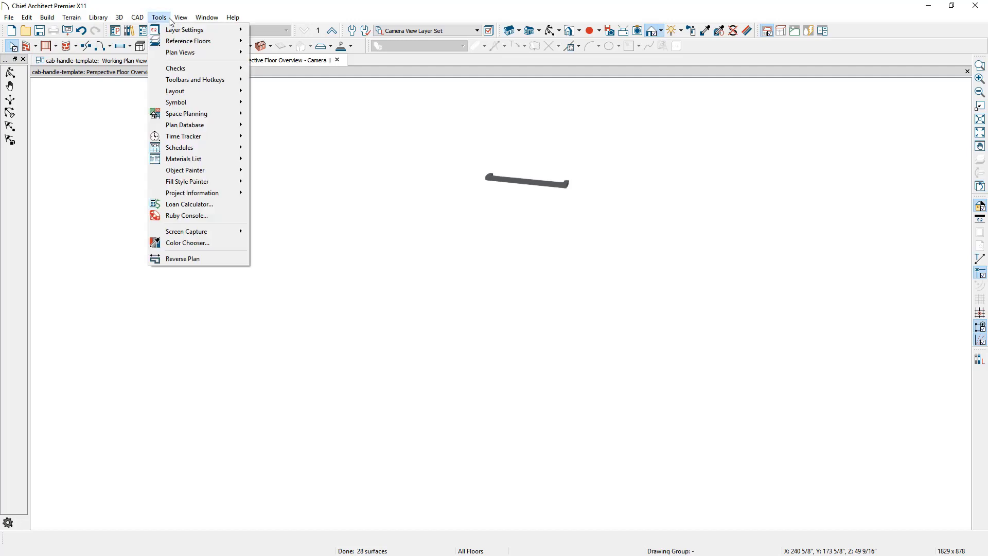
{"action": "mouse_move", "coordinate": [227, 103]}
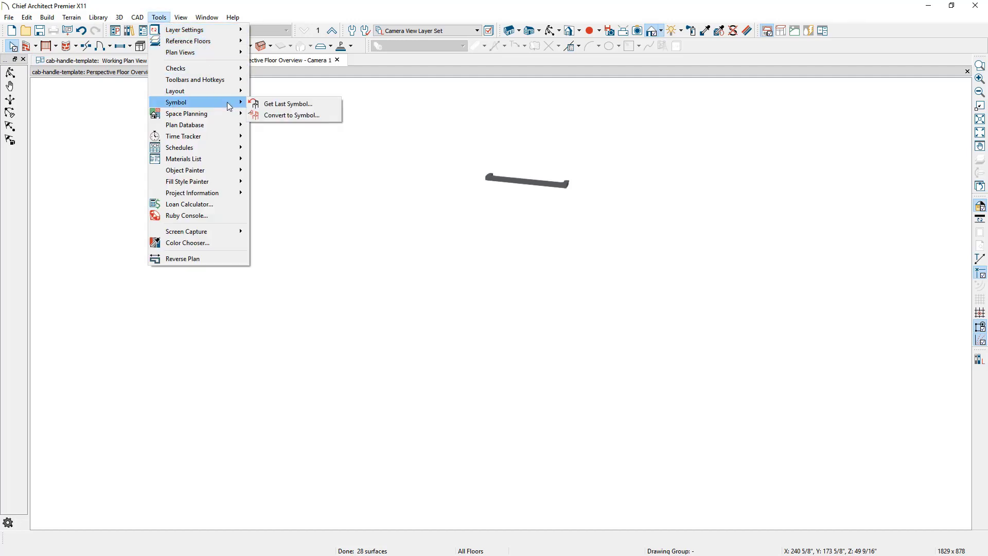
{"action": "left_click", "coordinate": [333, 116]}
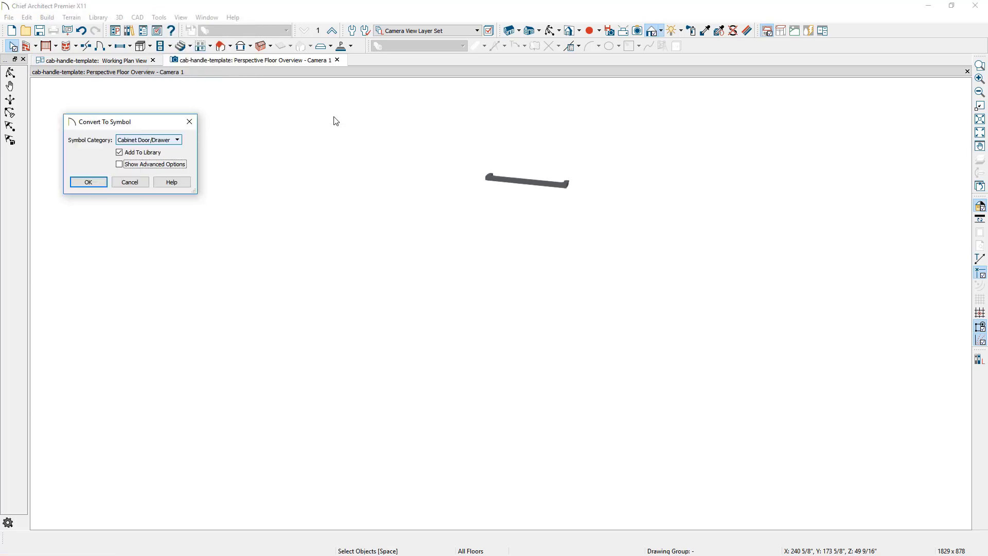
{"action": "left_click", "coordinate": [177, 140]}
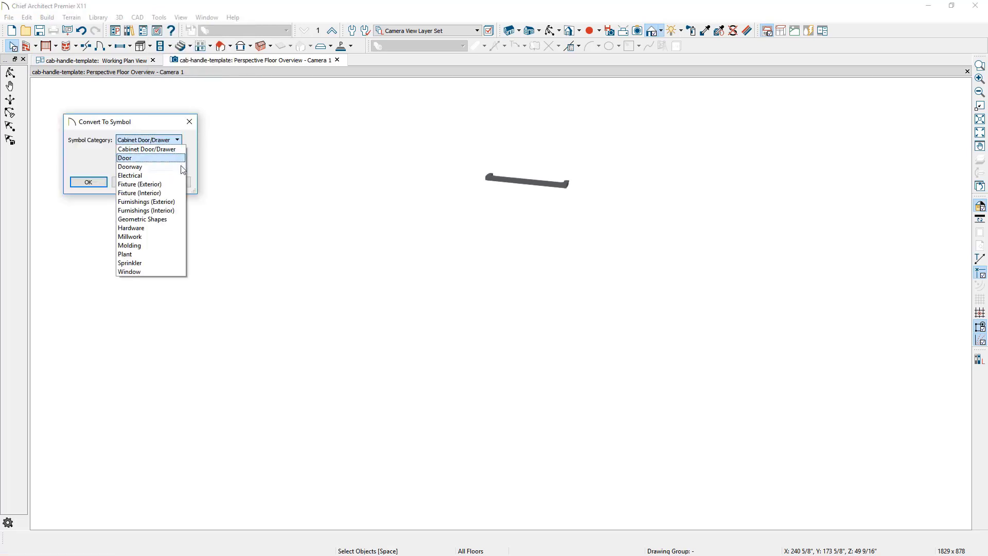
{"action": "left_click", "coordinate": [172, 228]}
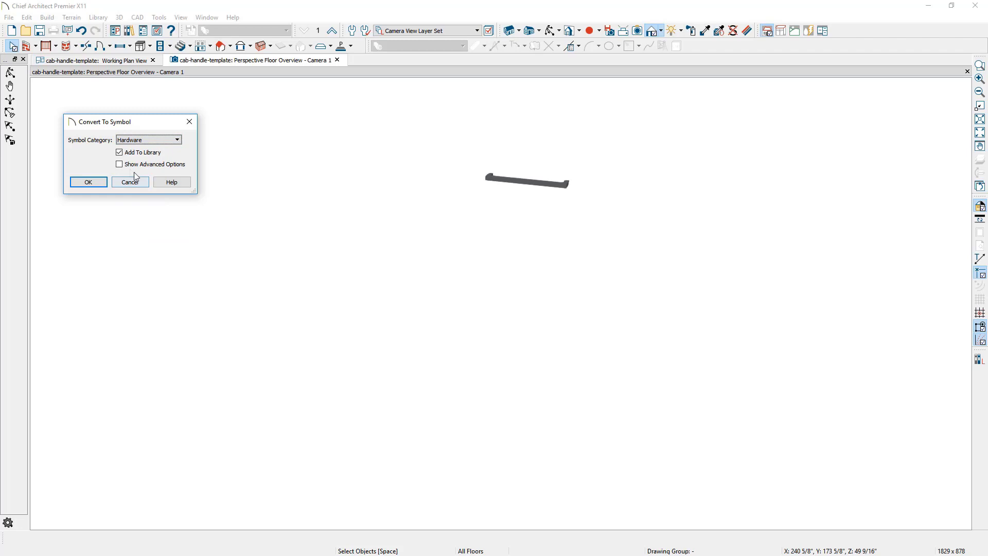
{"action": "left_click", "coordinate": [119, 165]}
{"action": "left_click", "coordinate": [88, 182]}
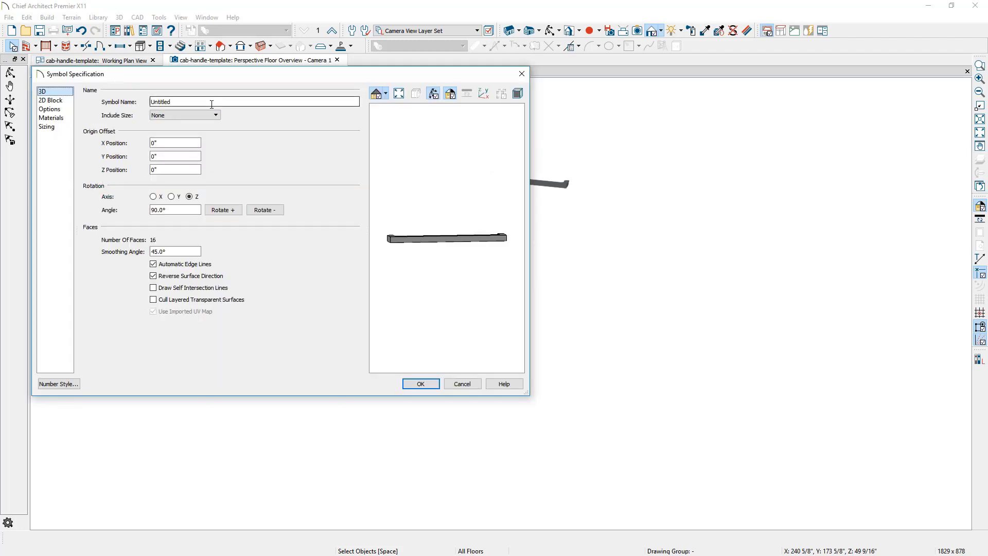
Name the symbol 'Med Pull, Horz.' and orbit its Sizing preview to an isometric view.
{"action": "type", "text": "Med Pull, Horz."}
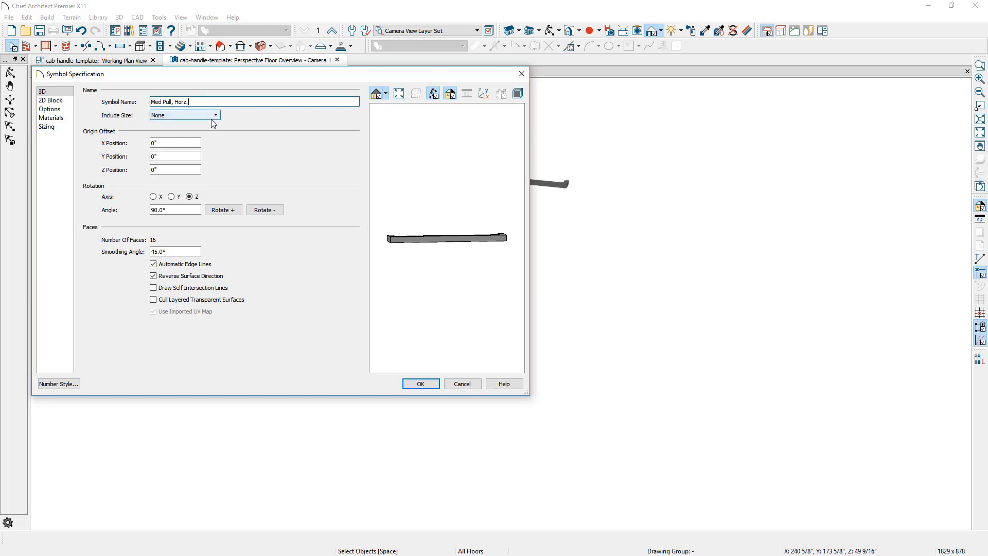
{"action": "left_click", "coordinate": [62, 128]}
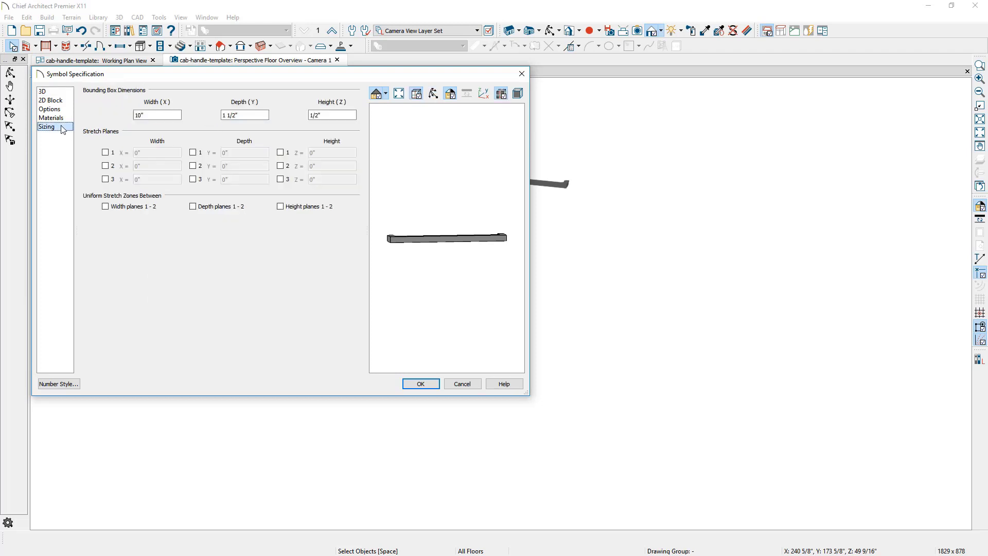
{"action": "left_click", "coordinate": [484, 95]}
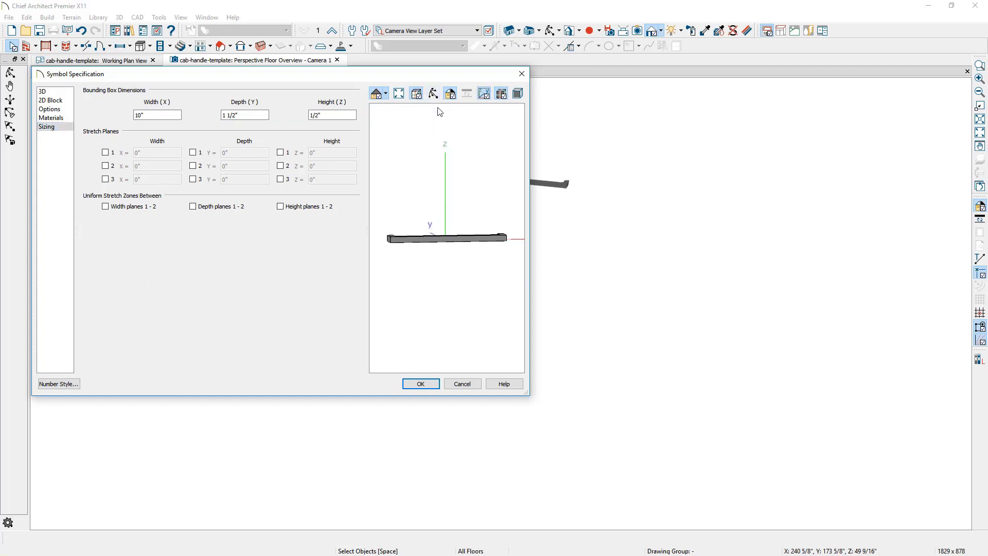
{"action": "left_click", "coordinate": [433, 93]}
{"action": "left_click_drag", "start_coordinate": [431, 194], "coordinate": [509, 277]}
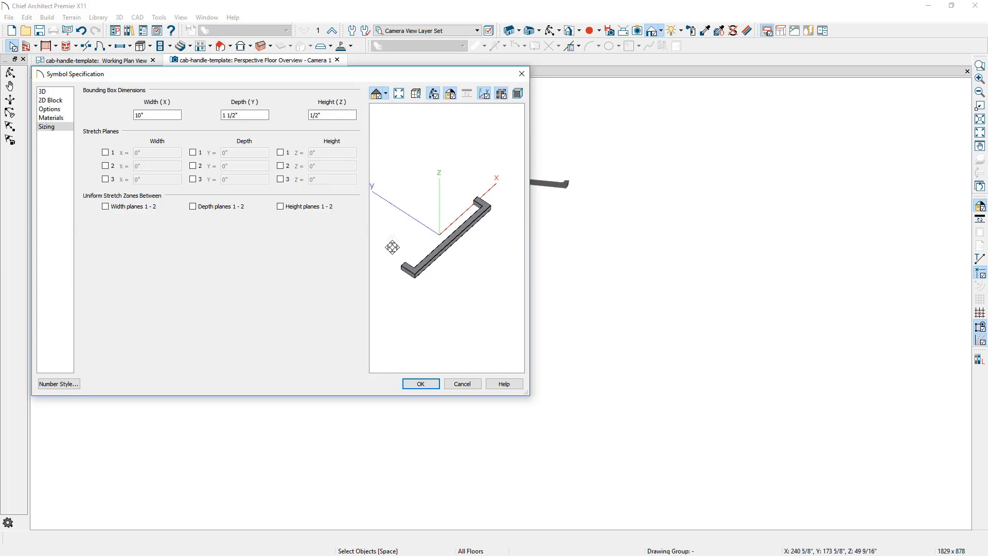
{"action": "left_click_drag", "start_coordinate": [392, 247], "coordinate": [441, 232]}
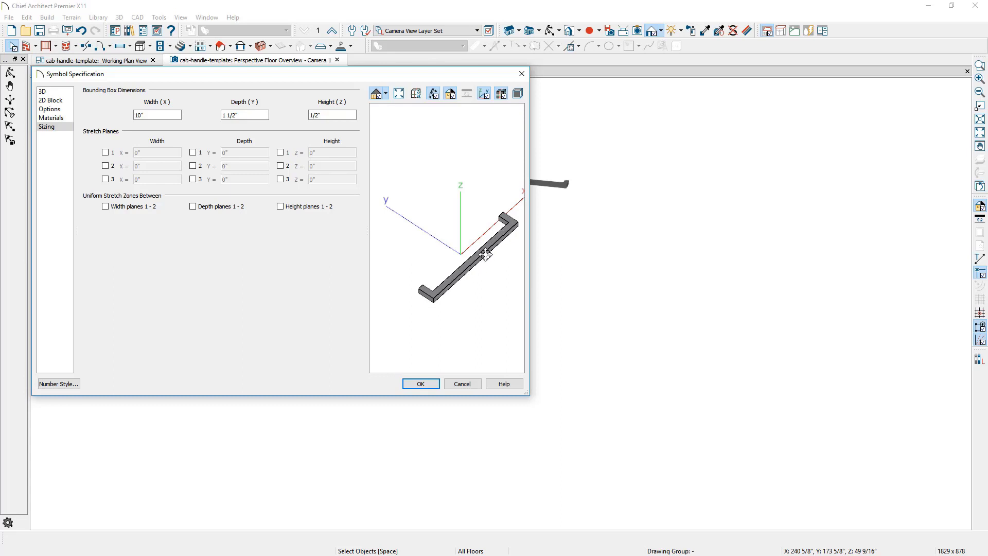
Enable width stretch plane 1 and set its position to 0".
{"action": "left_click", "coordinate": [106, 152]}
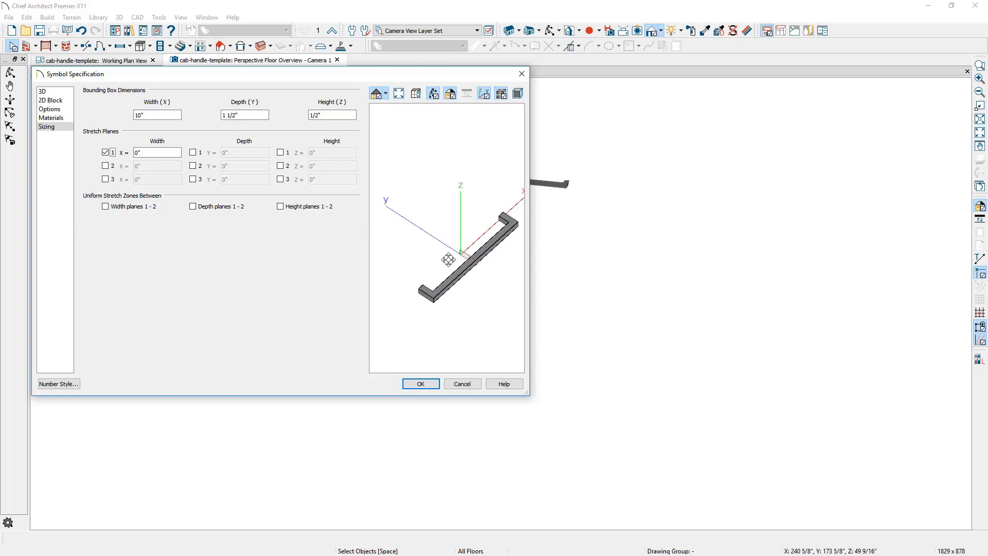
{"action": "scroll", "coordinate": [460, 260], "scroll_direction": "up", "scroll_amount": 2}
{"action": "scroll", "coordinate": [466, 252], "scroll_direction": "up", "scroll_amount": 1}
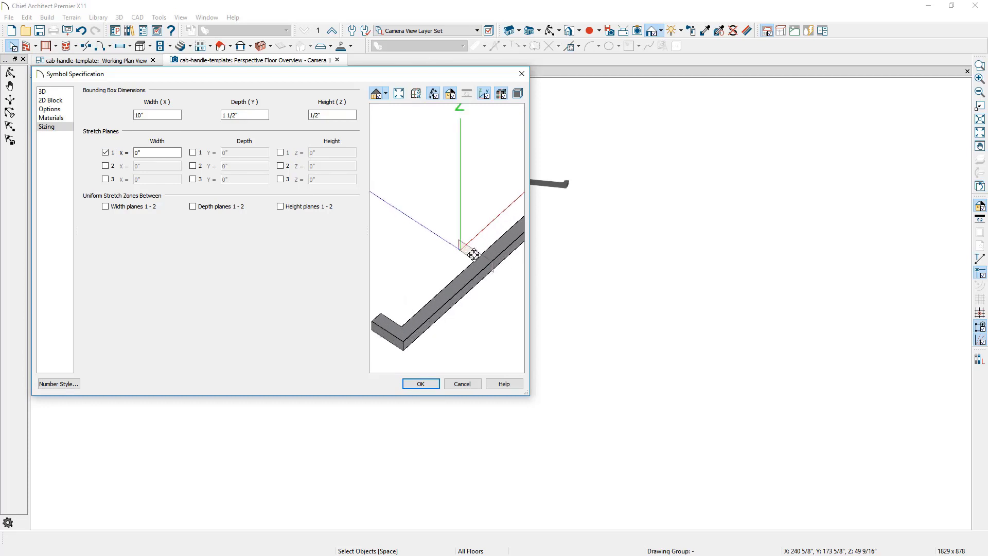
{"action": "left_click_drag", "start_coordinate": [473, 254], "coordinate": [433, 279]}
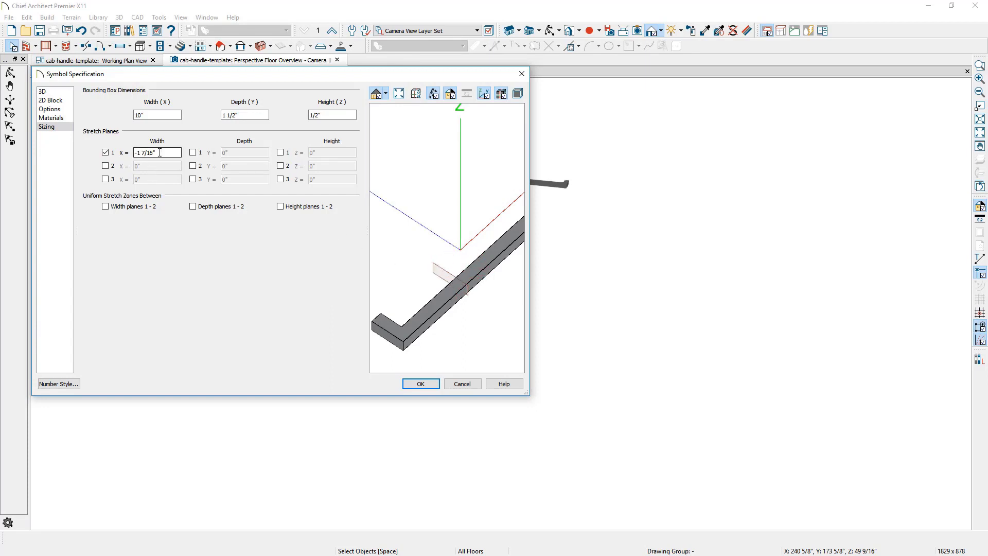
{"action": "left_click_drag", "start_coordinate": [156, 152], "coordinate": [115, 152]}
{"action": "type", "text": "0"}
{"action": "key", "text": "Tab"}
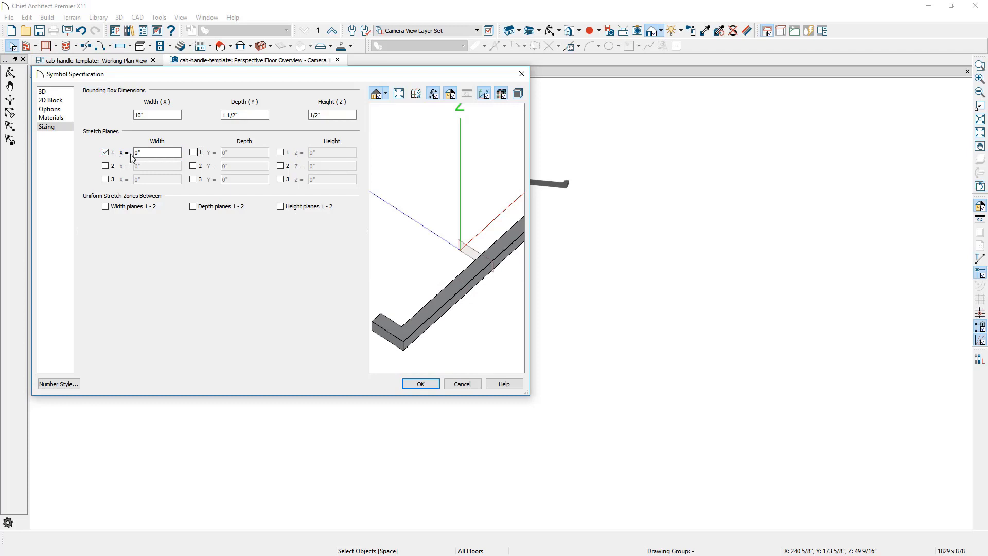
{"action": "left_click", "coordinate": [141, 154]}
Save Med Pull, Horz. to the library and place two copies in the plan.
{"action": "left_click", "coordinate": [420, 384]}
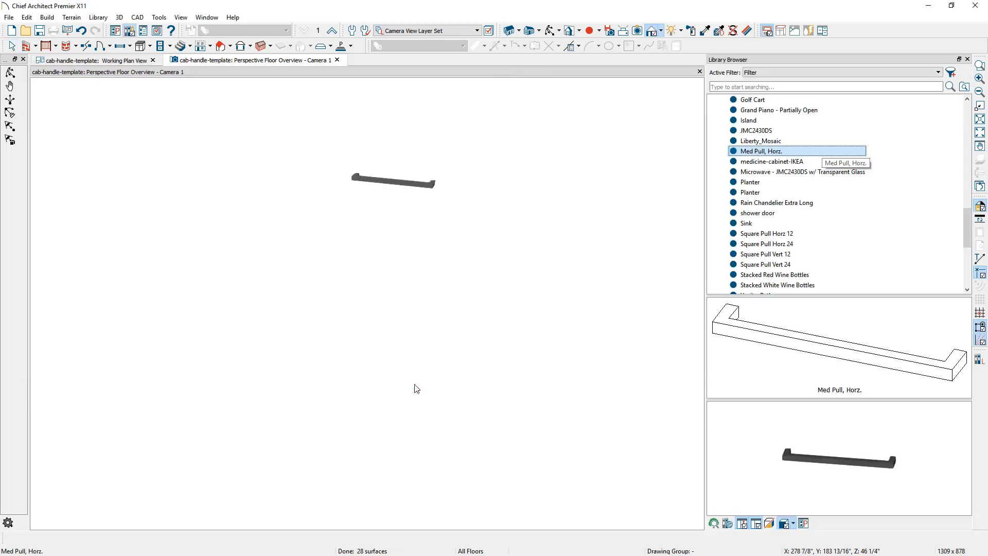
{"action": "left_click", "coordinate": [825, 155]}
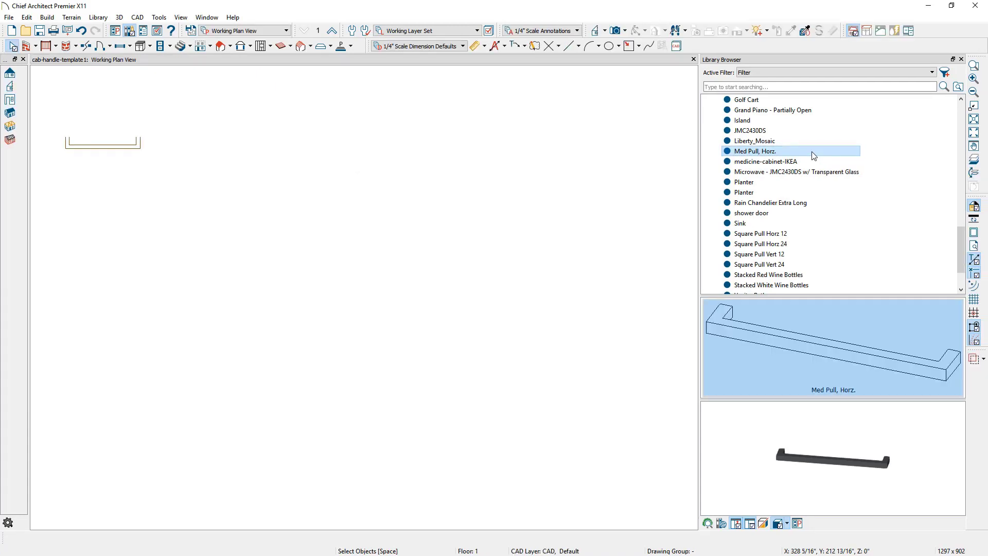
{"action": "left_click", "coordinate": [813, 155]}
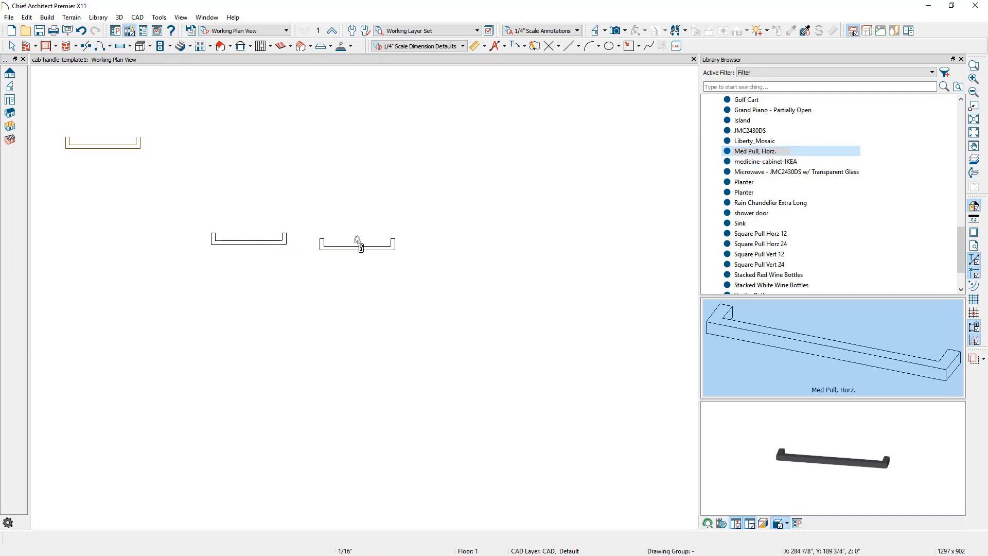
Draw a backclipped cross section line toward the two pulls to open Cross Section 1.
{"action": "left_click", "coordinate": [605, 31]}
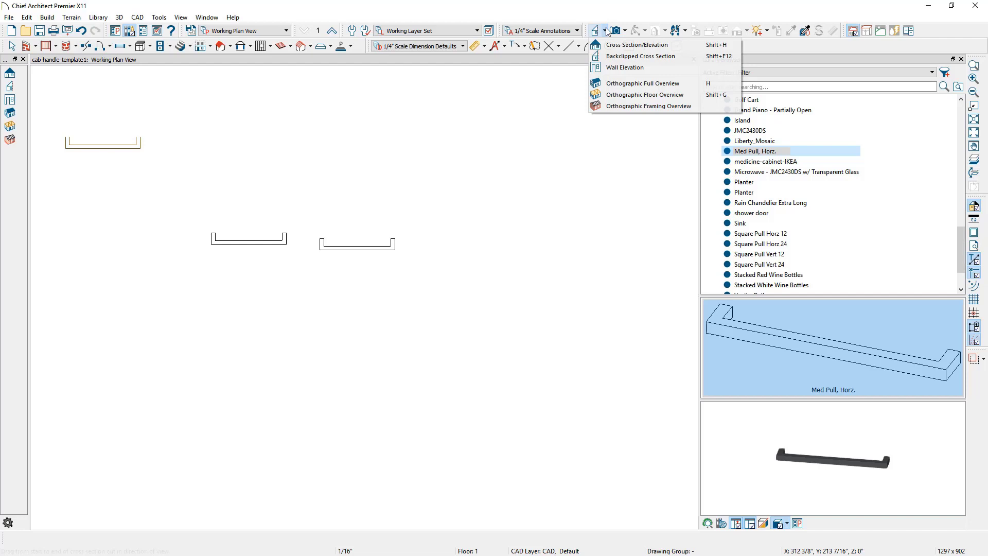
{"action": "left_click", "coordinate": [633, 56]}
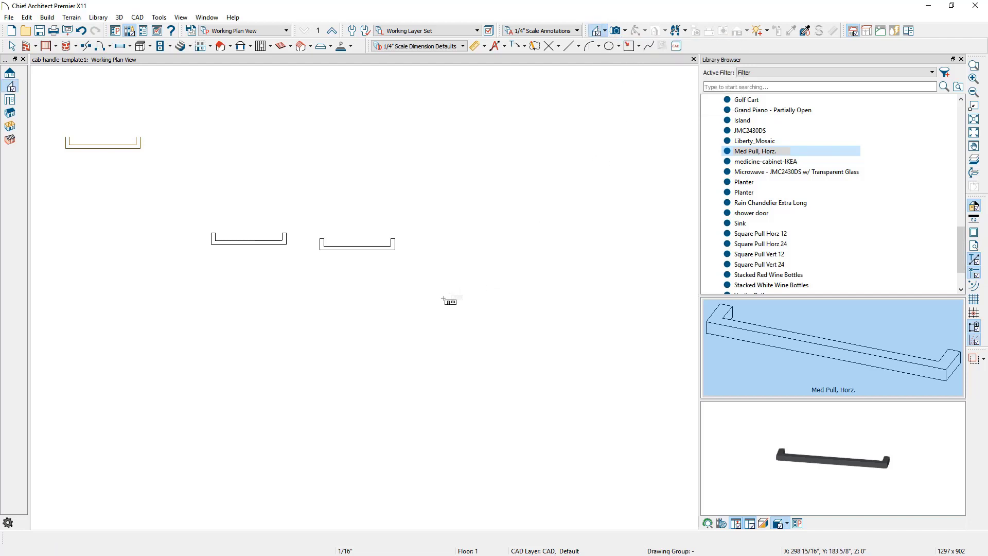
{"action": "left_click_drag", "start_coordinate": [519, 378], "coordinate": [515, 174]}
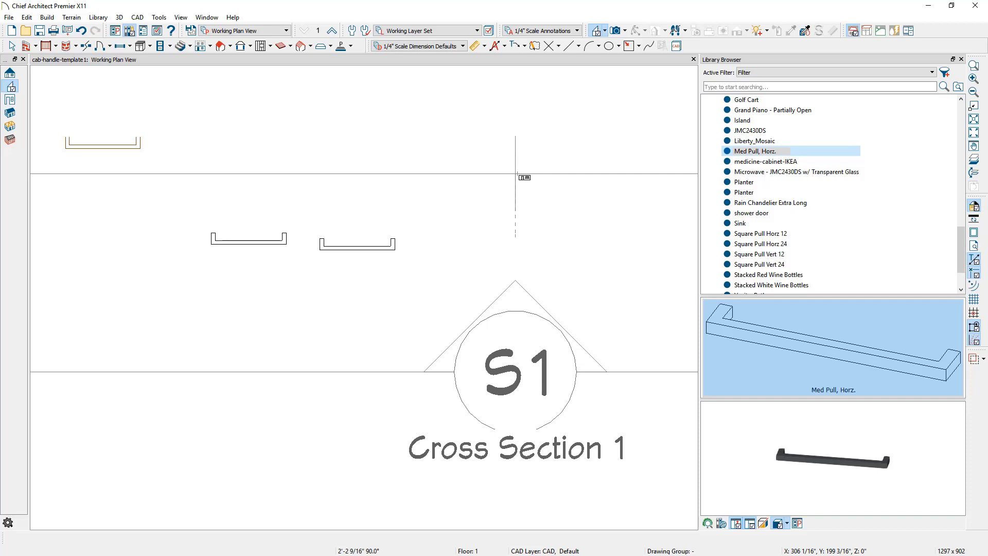
{"action": "left_click_drag", "start_coordinate": [516, 174], "coordinate": [517, 174]}
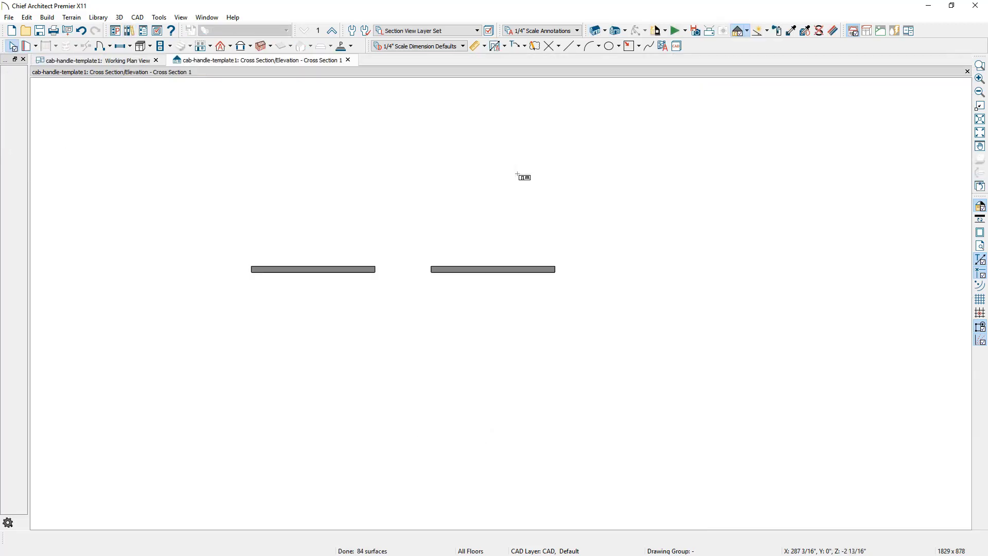
Rotate the right-hand pull 90° to stand upright and regenerate its 2D plan symbol.
{"action": "left_click", "coordinate": [508, 272]}
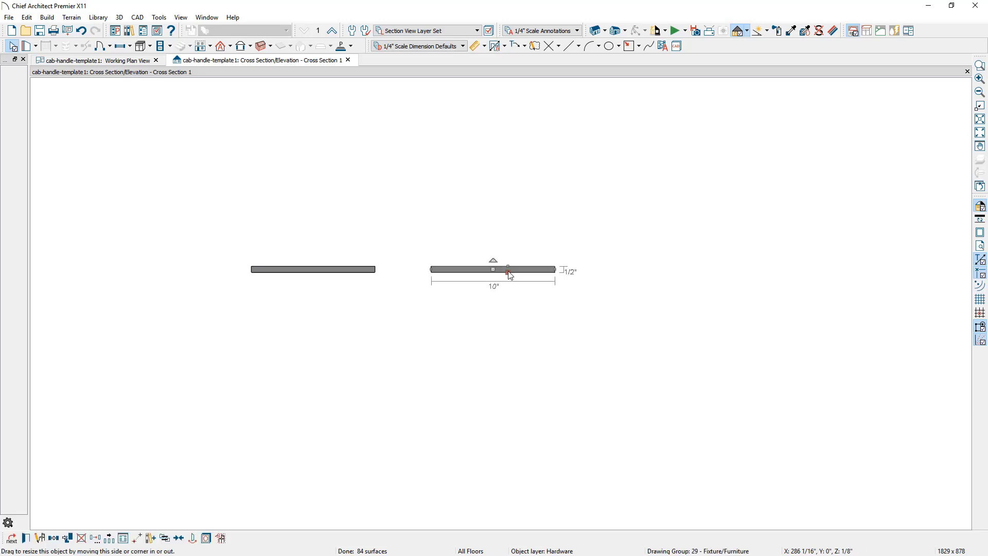
{"action": "left_click_drag", "start_coordinate": [493, 257], "coordinate": [464, 269]}
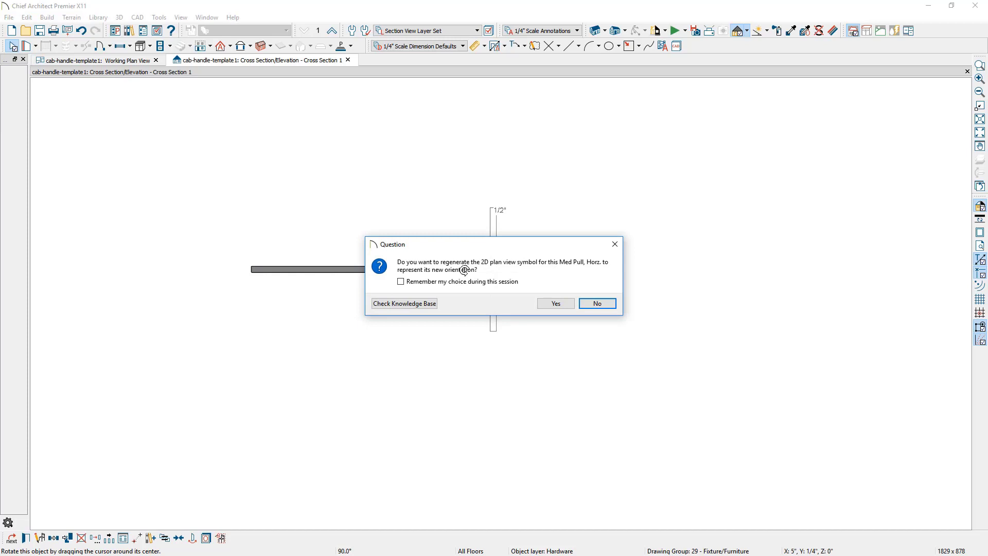
{"action": "left_click_drag", "start_coordinate": [522, 249], "coordinate": [629, 168]}
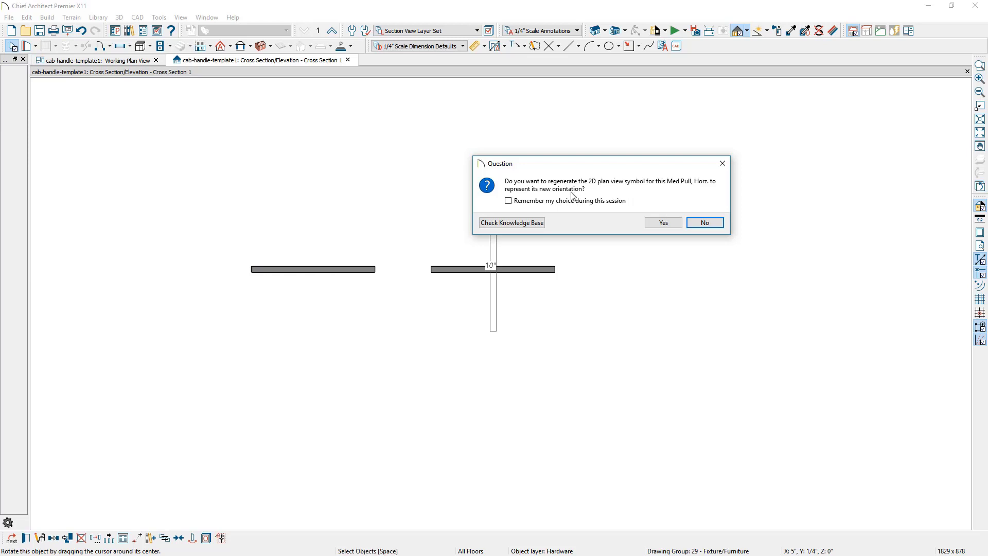
{"action": "left_click", "coordinate": [657, 225]}
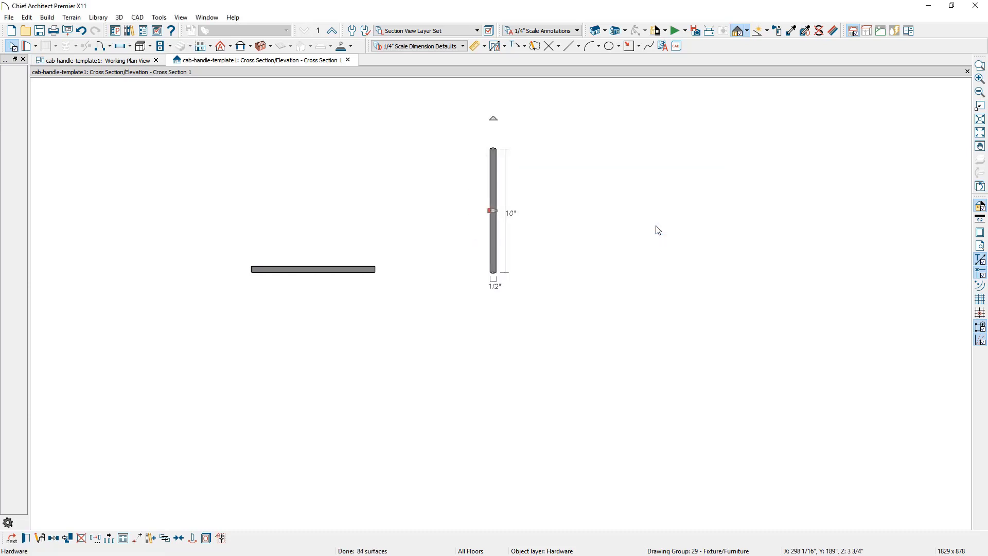
{"action": "key", "text": "Escape"}
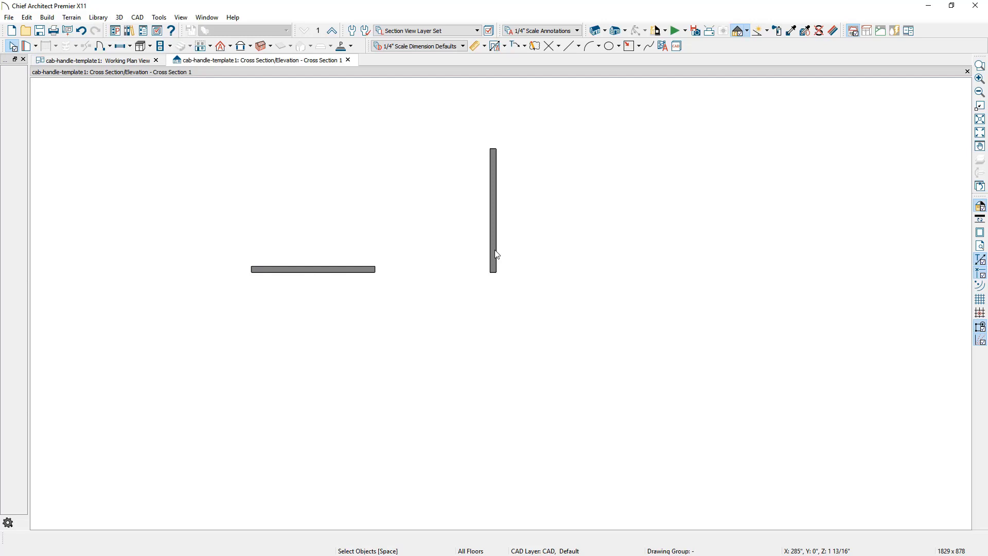
{"action": "key", "text": "alt+w"}
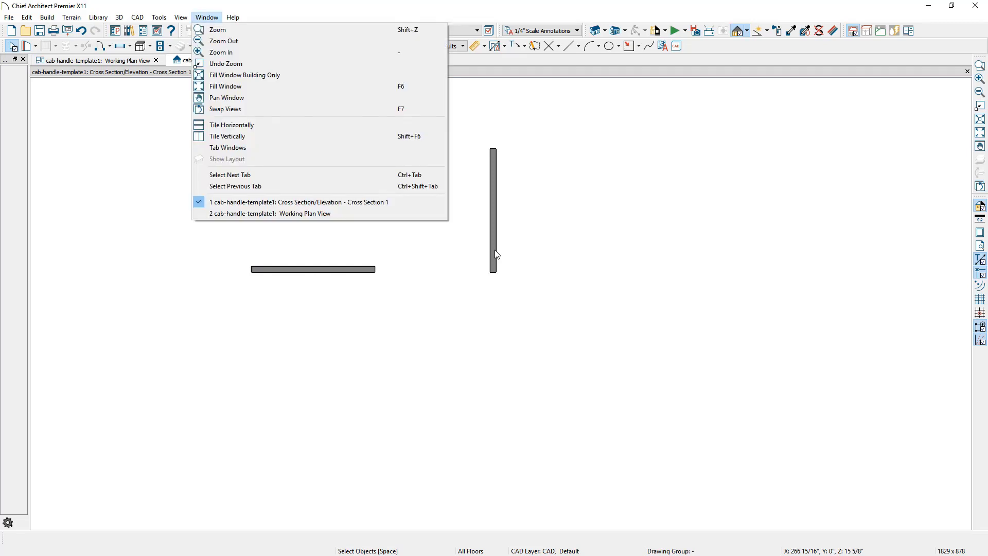
Tile the windows vertically and copy the pull pair twice, once to the right and once to the left.
{"action": "left_click", "coordinate": [272, 137]}
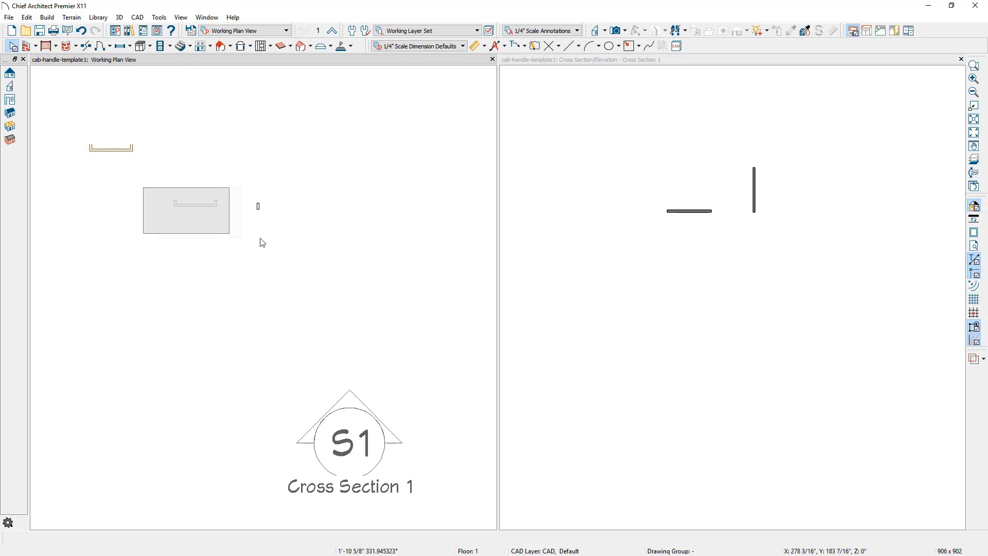
{"action": "left_click_drag", "start_coordinate": [262, 242], "coordinate": [290, 238]}
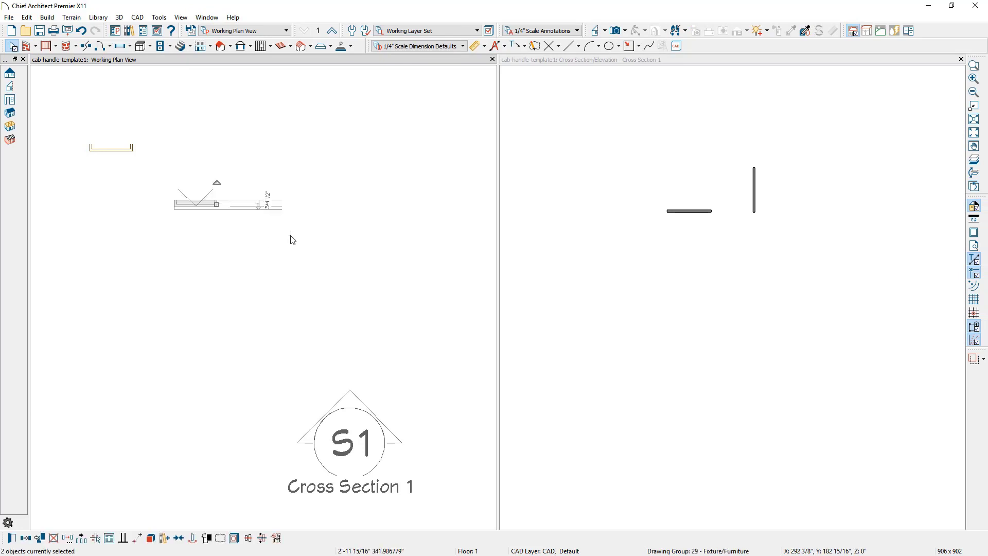
{"action": "left_click", "coordinate": [26, 539]}
{"action": "left_click", "coordinate": [216, 202]}
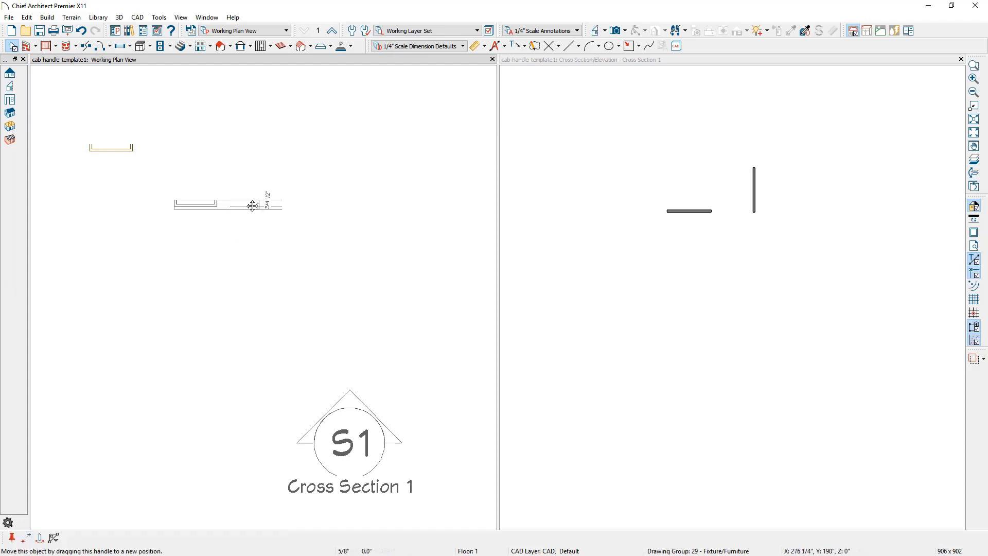
{"action": "left_click_drag", "start_coordinate": [343, 208], "coordinate": [365, 204]}
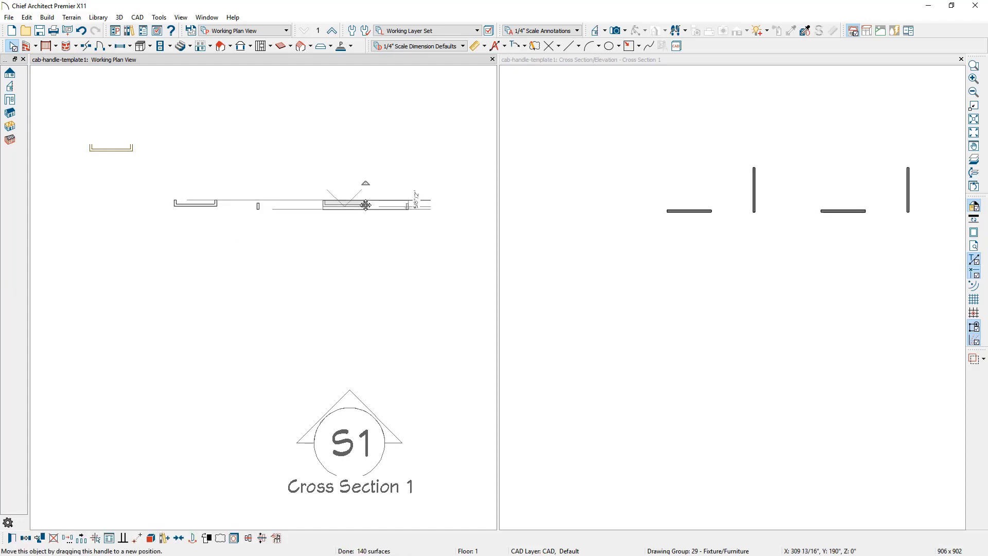
{"action": "left_click", "coordinate": [26, 538]}
{"action": "left_click_drag", "start_coordinate": [364, 203], "coordinate": [75, 204]}
{"action": "left_click", "coordinate": [77, 211]}
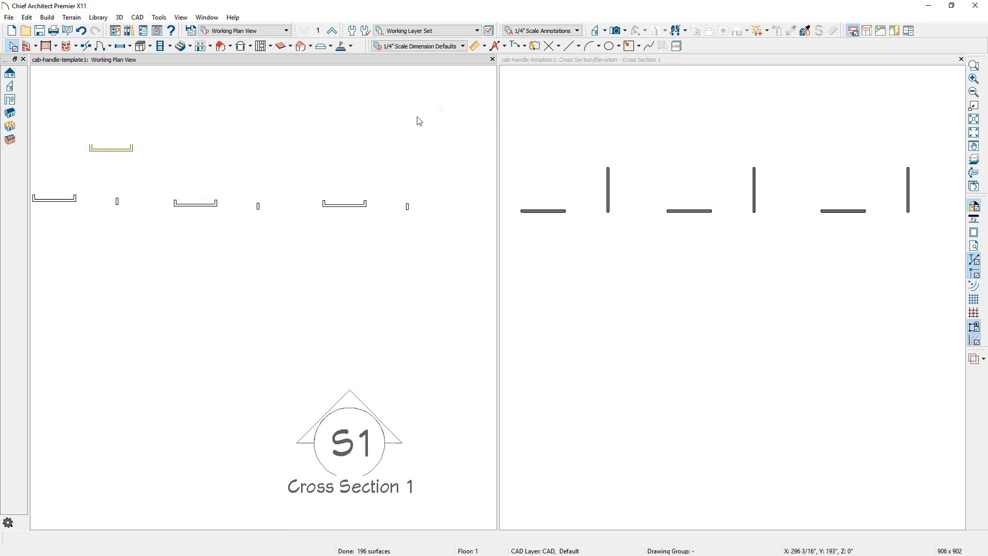
Maximize Cross Section 1 and pan to frame the pulls.
{"action": "double_click", "coordinate": [561, 61]}
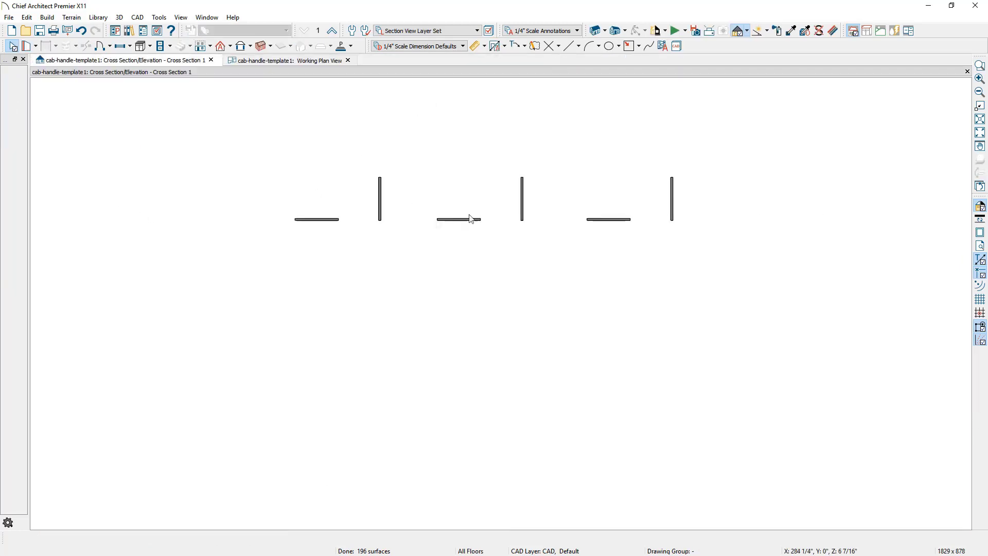
{"action": "scroll", "coordinate": [453, 211], "scroll_direction": "up", "scroll_amount": 3}
{"action": "middle_click_drag", "start_coordinate": [449, 219], "coordinate": [438, 255]}
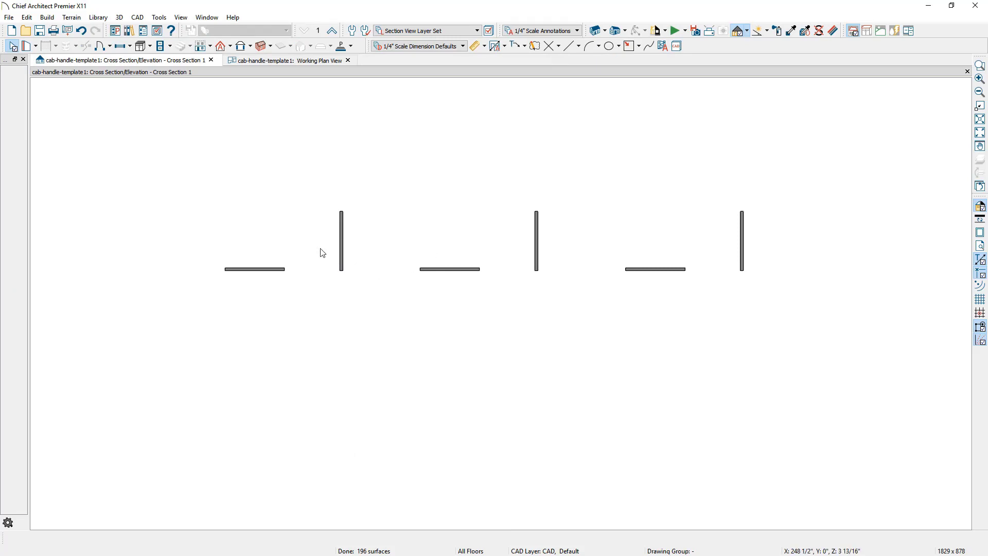
Turn on Use Snap Grid/Units at 1" in General Plan Defaults, keeping the snap grid hidden.
{"action": "double_click", "coordinate": [12, 49]}
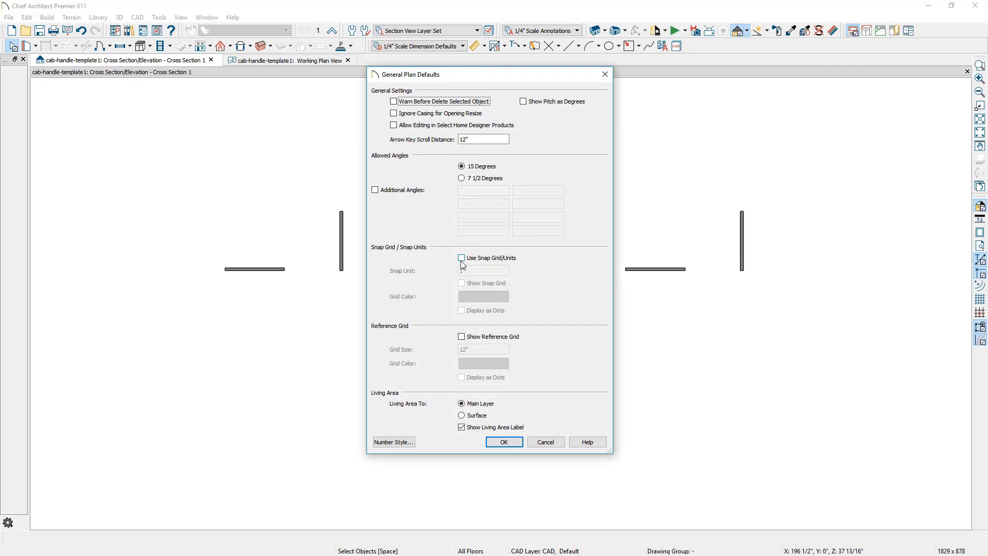
{"action": "left_click", "coordinate": [461, 259]}
{"action": "left_click", "coordinate": [461, 284]}
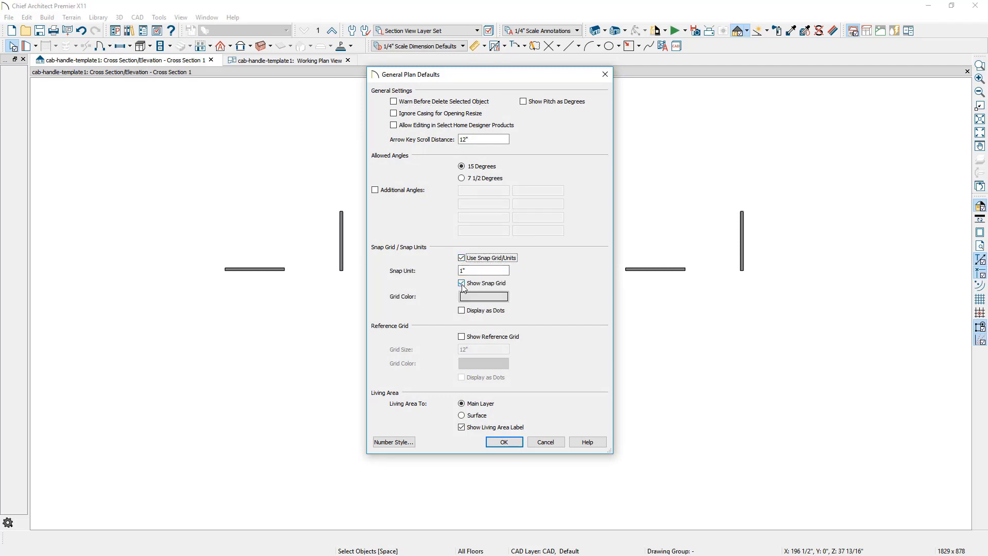
{"action": "left_click", "coordinate": [461, 284]}
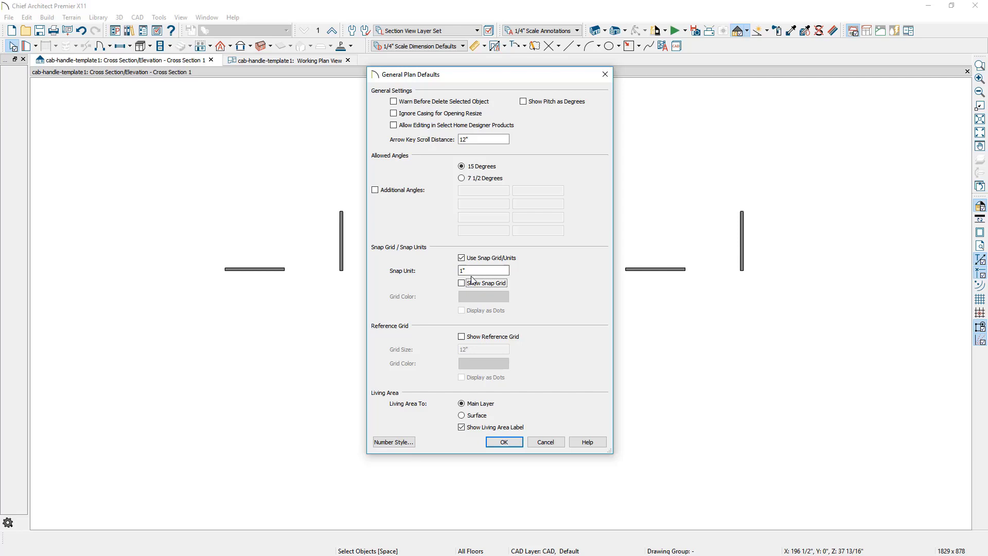
{"action": "left_click", "coordinate": [504, 442]}
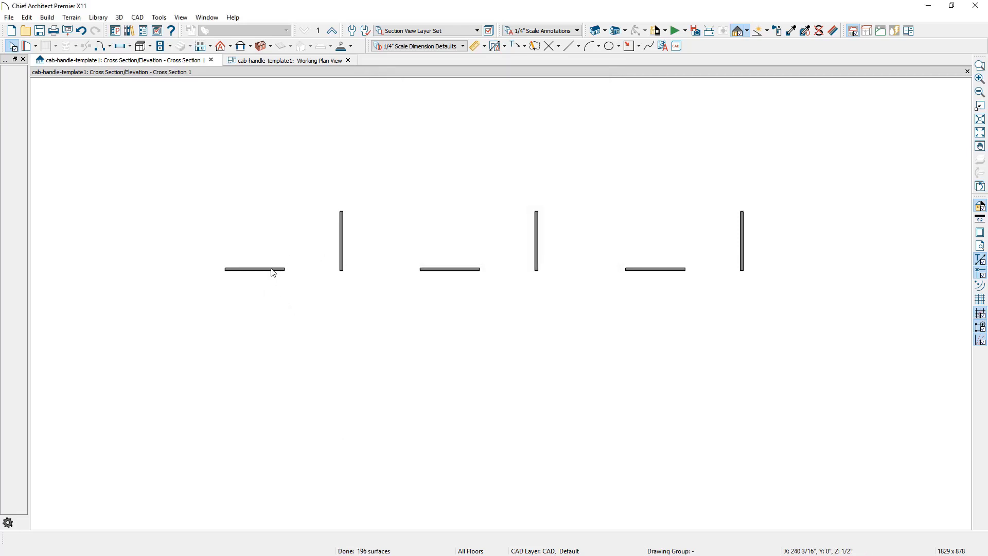
Shorten the left horizontal and vertical pulls to 6".
{"action": "left_click", "coordinate": [271, 269]}
{"action": "scroll", "coordinate": [271, 269], "scroll_direction": "up", "scroll_amount": 3}
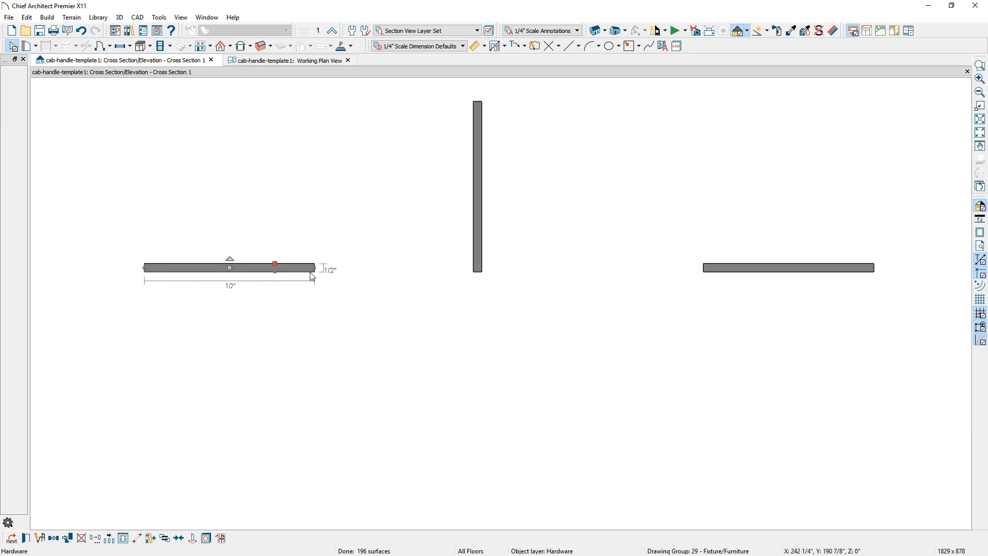
{"action": "left_click_drag", "start_coordinate": [310, 269], "coordinate": [247, 269]}
{"action": "left_click", "coordinate": [473, 216]}
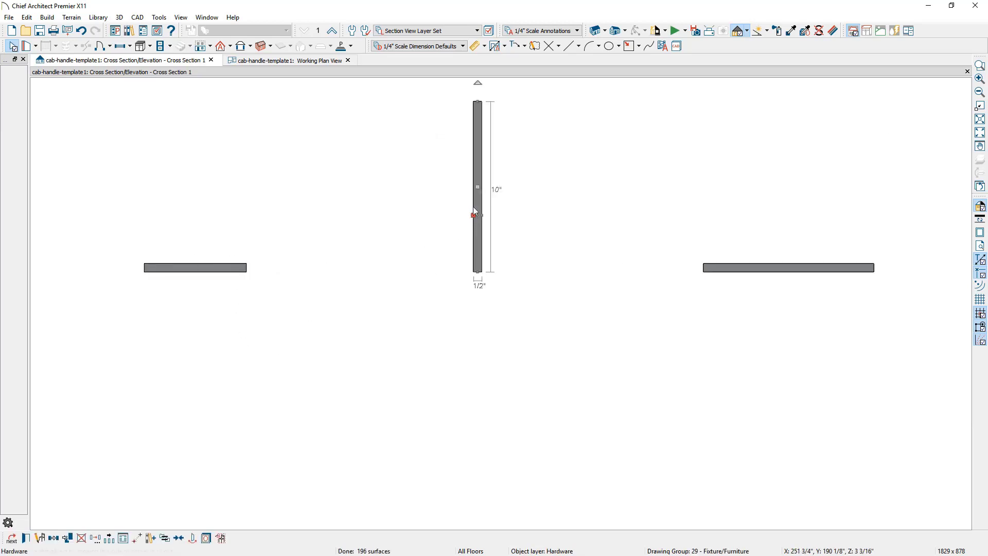
{"action": "left_click_drag", "start_coordinate": [478, 100], "coordinate": [468, 163]}
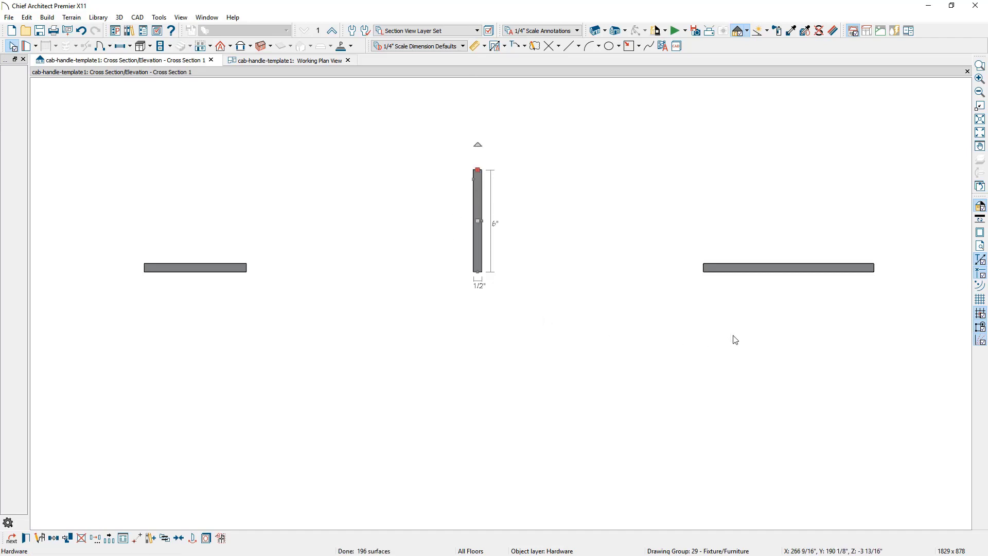
Stretch the right-hand horizontal pull to 24".
{"action": "middle_click_drag", "start_coordinate": [734, 337], "coordinate": [372, 327]}
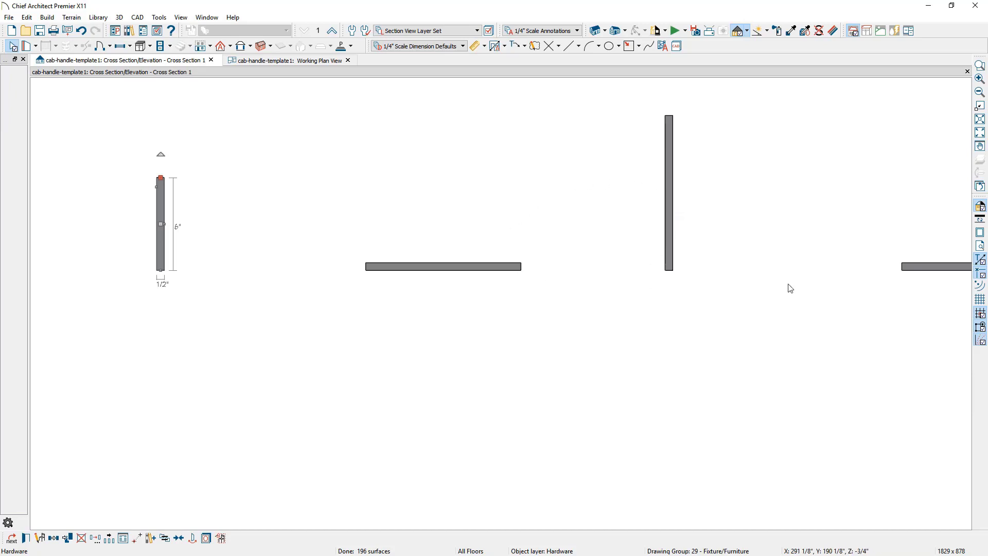
{"action": "middle_click_drag", "start_coordinate": [692, 300], "coordinate": [275, 322]}
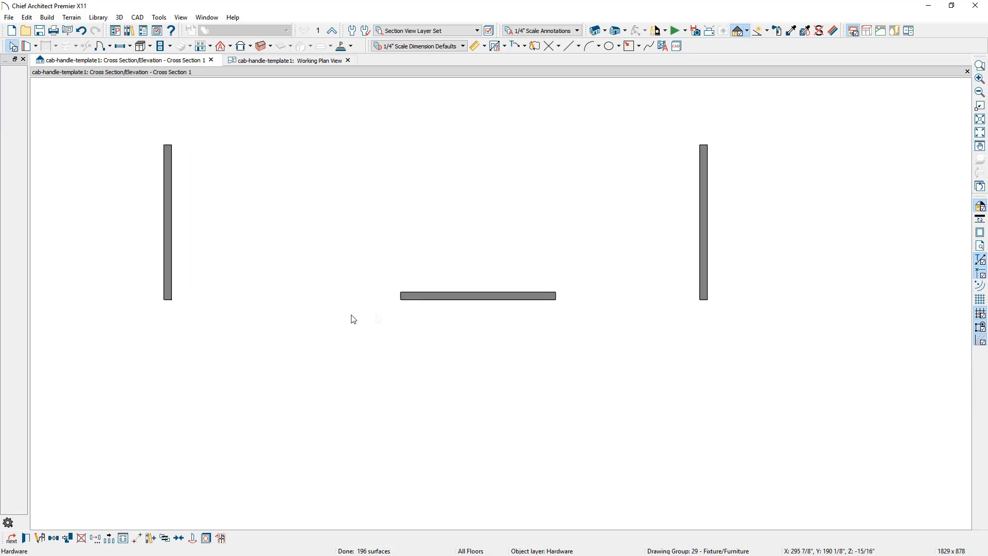
{"action": "left_click", "coordinate": [473, 297]}
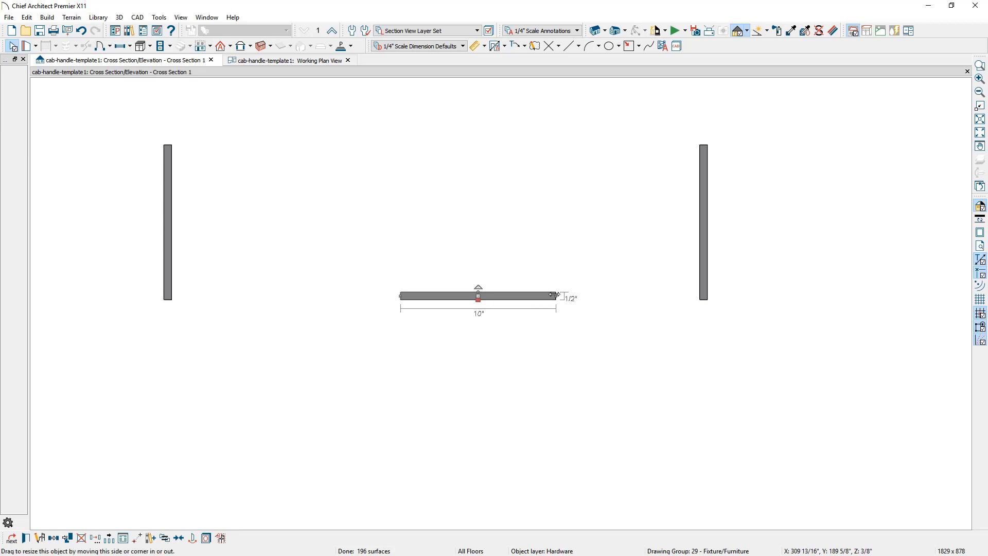
{"action": "left_click_drag", "start_coordinate": [554, 294], "coordinate": [648, 294]}
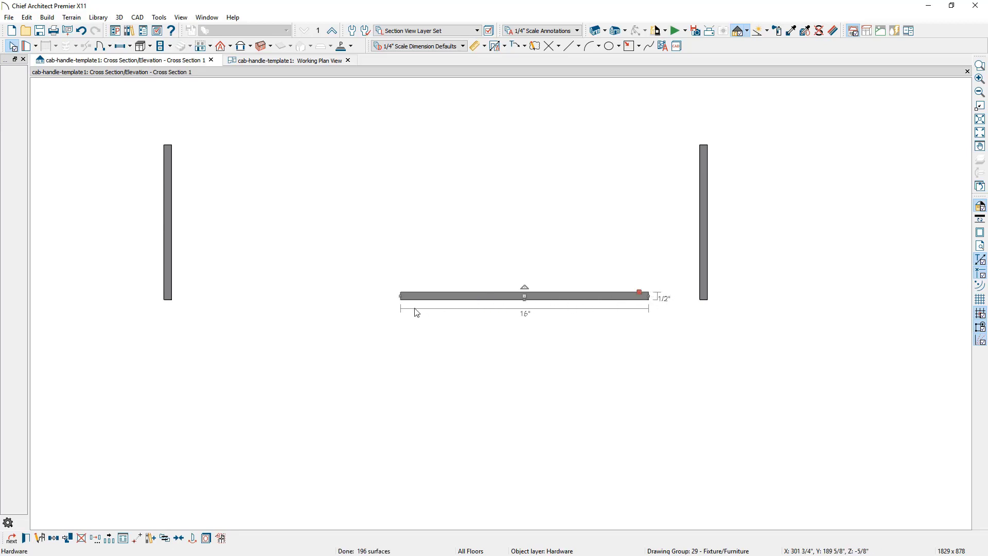
{"action": "left_click_drag", "start_coordinate": [400, 296], "coordinate": [275, 296]}
{"action": "middle_click_drag", "start_coordinate": [529, 214], "coordinate": [478, 333]}
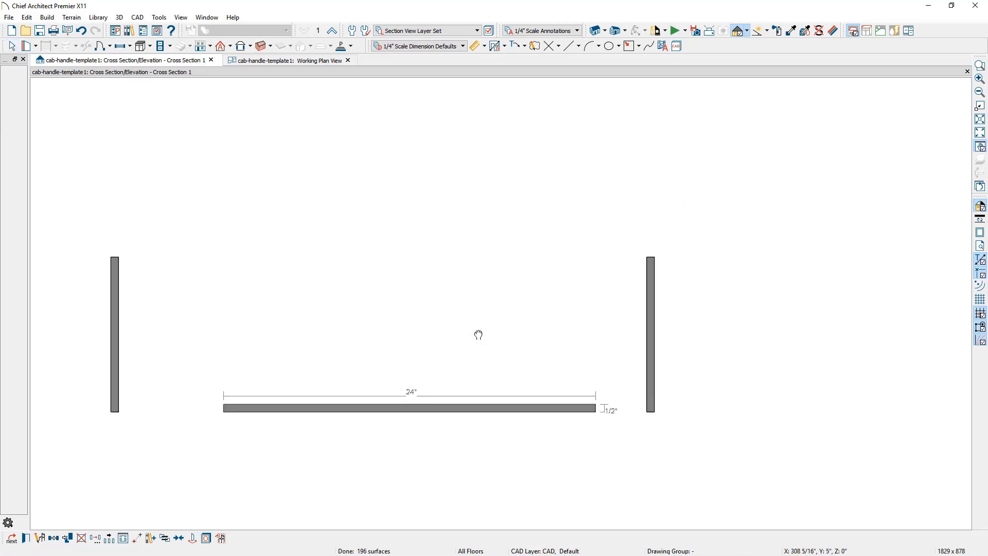
{"action": "scroll", "coordinate": [479, 335], "scroll_direction": "down", "scroll_amount": 1}
Lengthen the right-hand vertical pull upward to 24" and centre all pulls in view.
{"action": "left_click", "coordinate": [624, 327]}
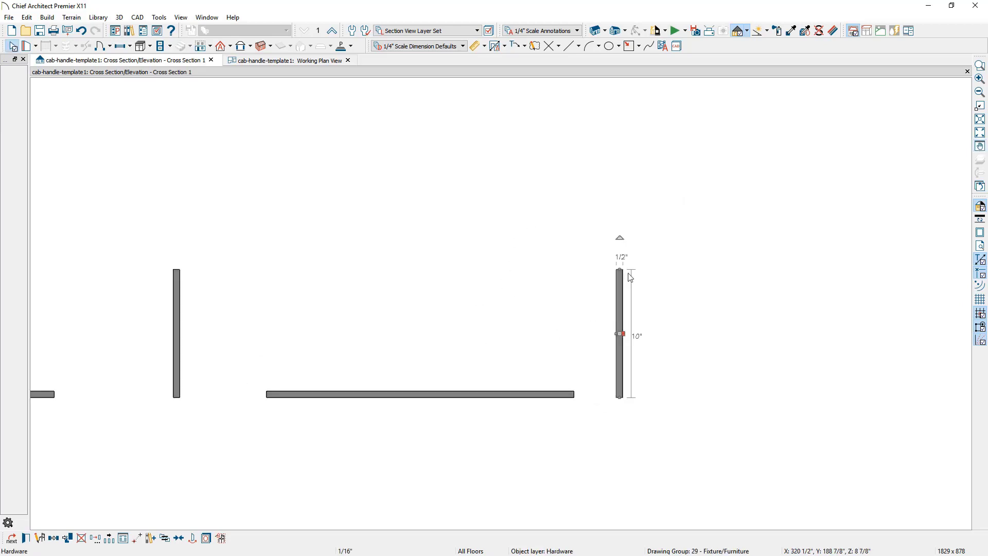
{"action": "left_click_drag", "start_coordinate": [623, 272], "coordinate": [621, 89]}
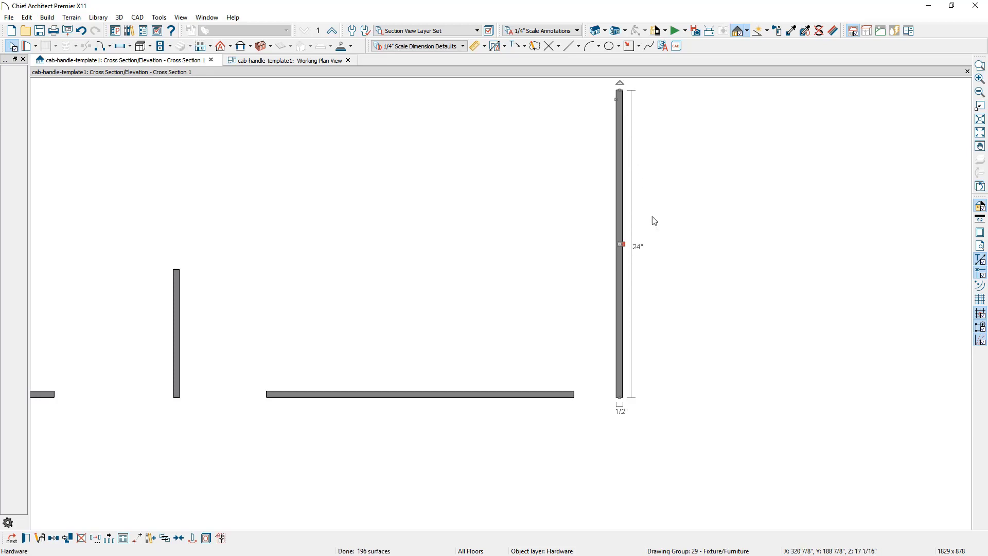
{"action": "left_click", "coordinate": [684, 286]}
{"action": "scroll", "coordinate": [682, 285], "scroll_direction": "down", "scroll_amount": 2}
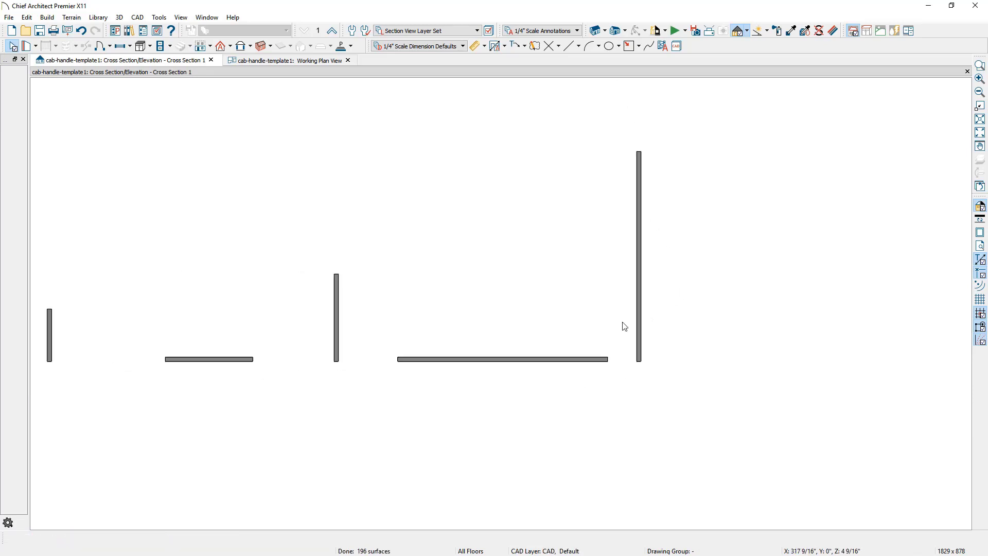
{"action": "scroll", "coordinate": [624, 327], "scroll_direction": "down", "scroll_amount": 1}
{"action": "middle_click_drag", "start_coordinate": [491, 376], "coordinate": [677, 378]}
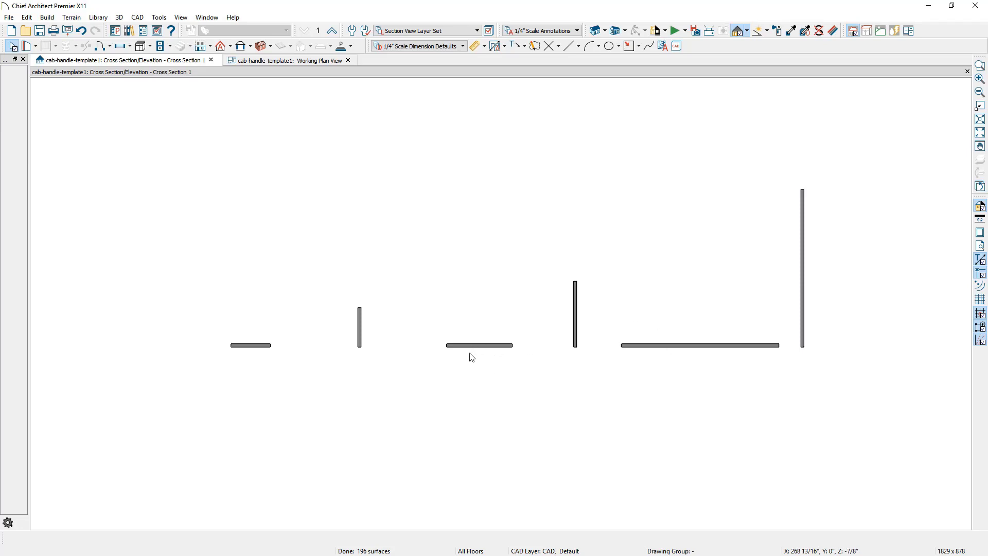
Add the 6" horizontal pull to the library and view the seven cabinet-hardware-millwork items.
{"action": "left_click", "coordinate": [261, 347]}
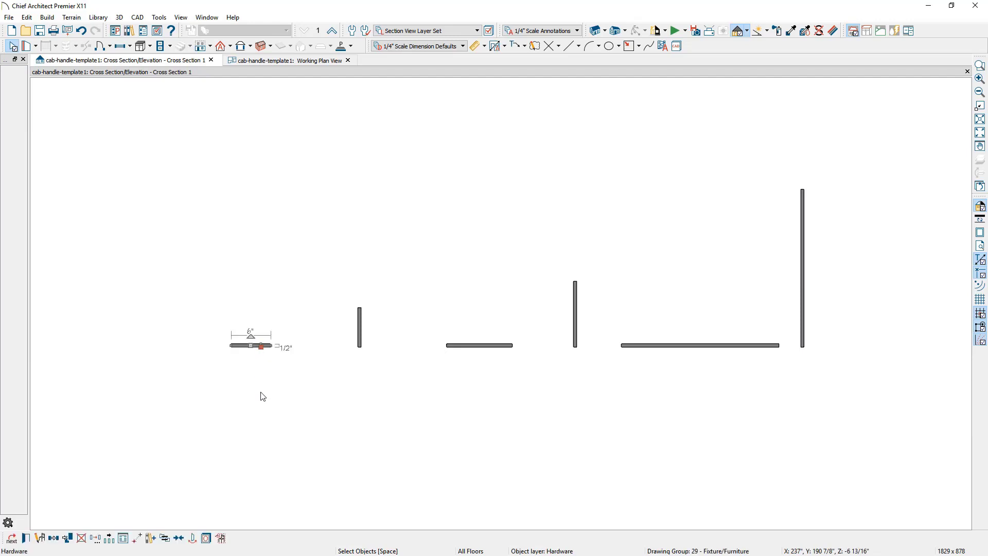
{"action": "left_click", "coordinate": [150, 538]}
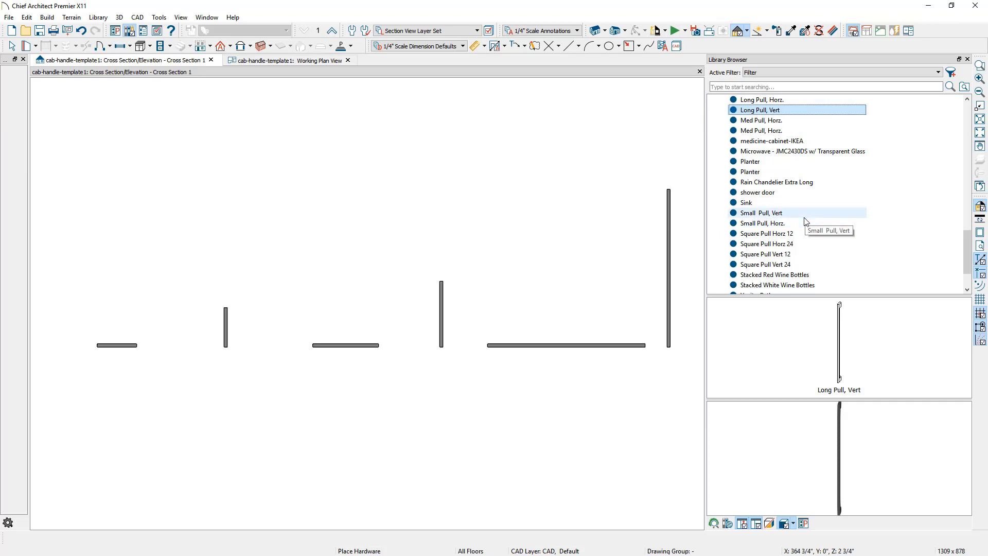
{"action": "left_click_drag", "start_coordinate": [961, 254], "coordinate": [957, 119]}
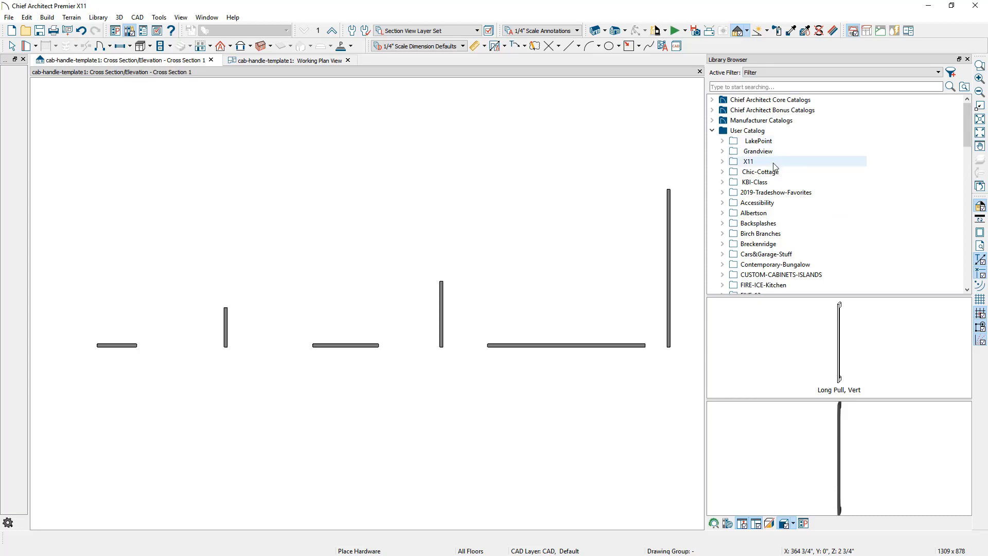
{"action": "left_click", "coordinate": [722, 182]}
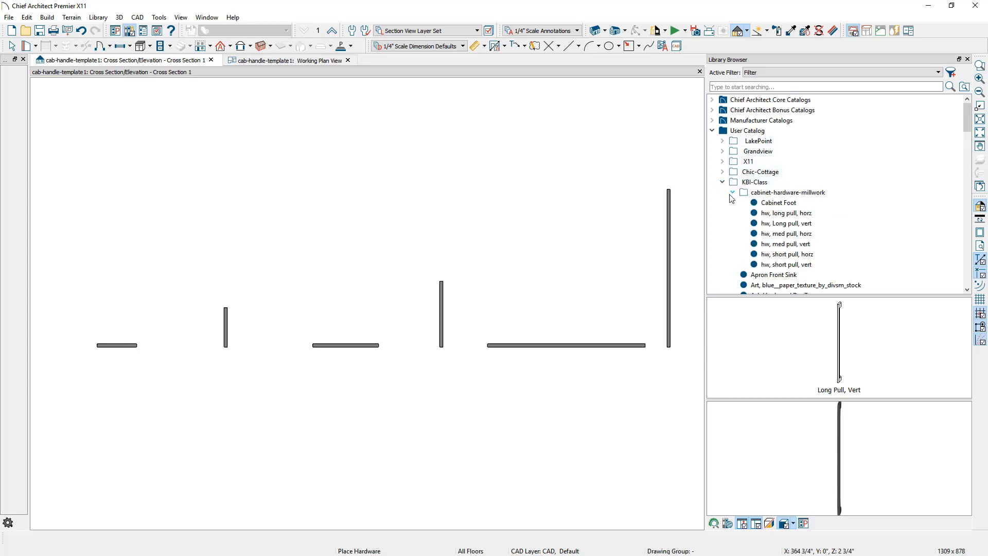
{"action": "left_click", "coordinate": [787, 193]}
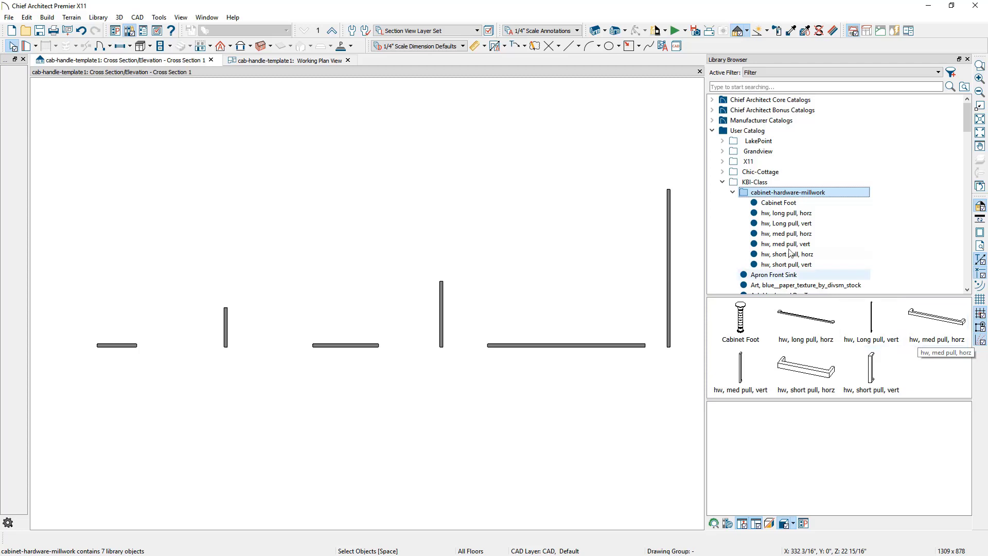
Place a base cabinet in the Working Plan View, left of the three pull pairs.
{"action": "left_click", "coordinate": [318, 60]}
{"action": "left_click", "coordinate": [149, 46]}
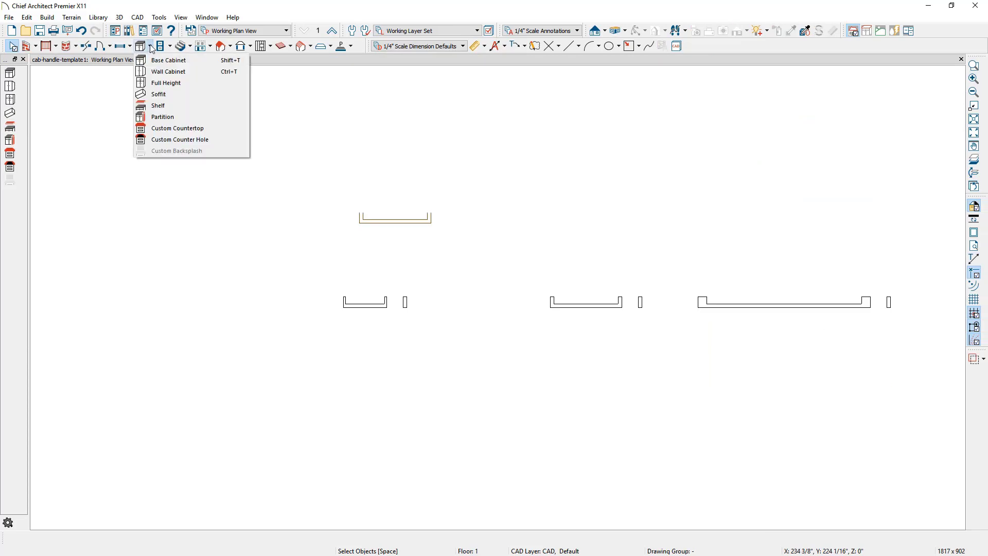
{"action": "left_click", "coordinate": [158, 67]}
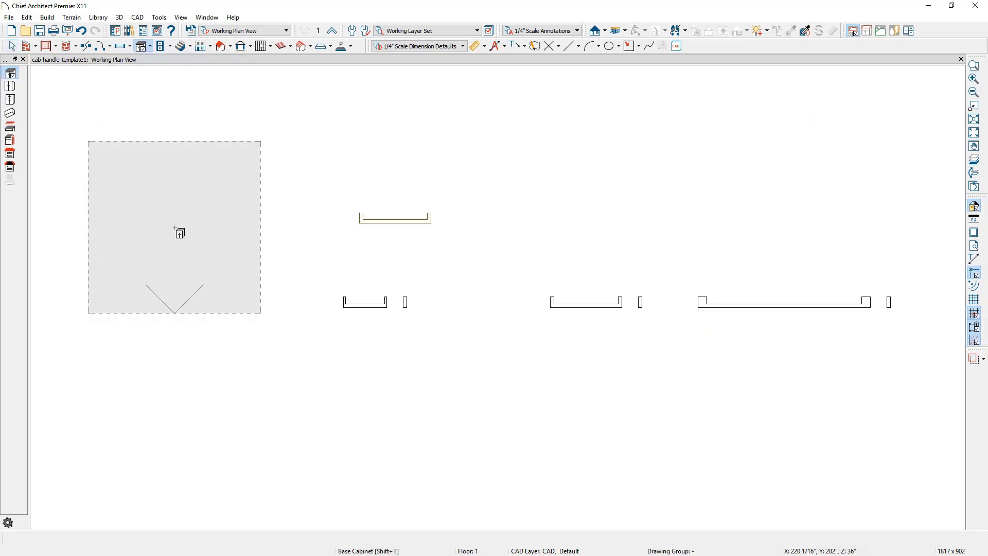
{"action": "left_click", "coordinate": [174, 227]}
{"action": "key", "text": "Escape"}
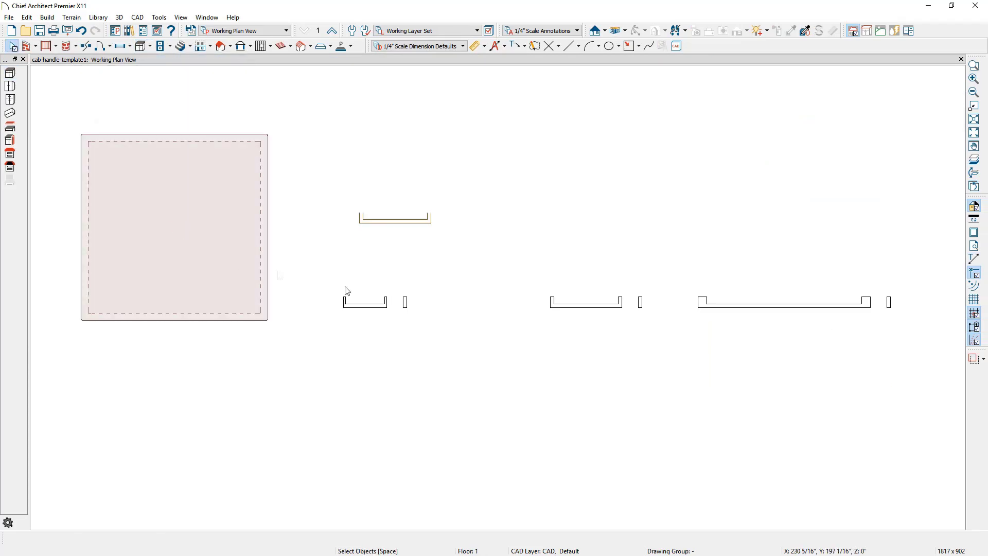
{"action": "middle_click_drag", "start_coordinate": [463, 319], "coordinate": [344, 328]}
{"action": "scroll", "coordinate": [345, 328], "scroll_direction": "up", "scroll_amount": 3}
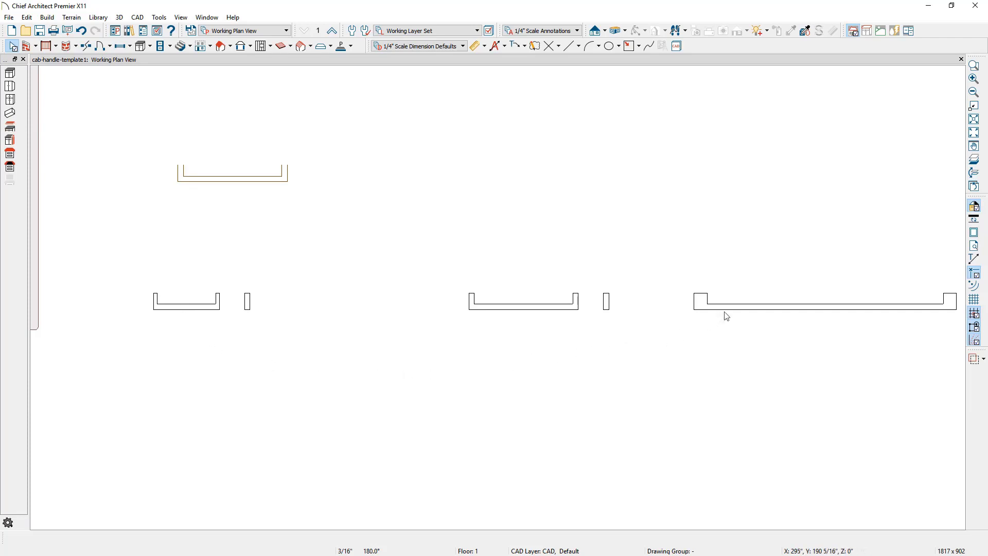
Turn on Auto Generate for the left pull symbol's 2D block.
{"action": "left_click", "coordinate": [184, 309]}
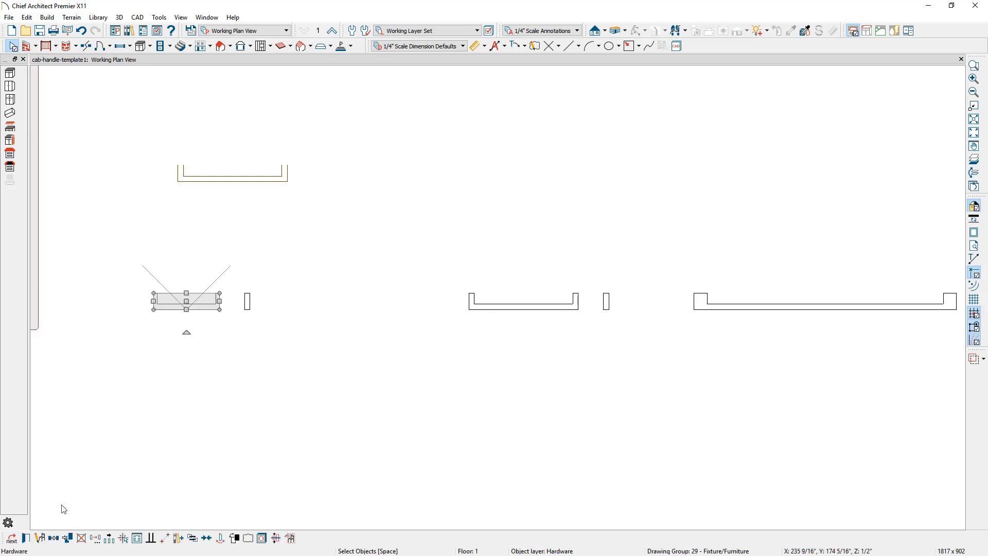
{"action": "left_click", "coordinate": [43, 537]}
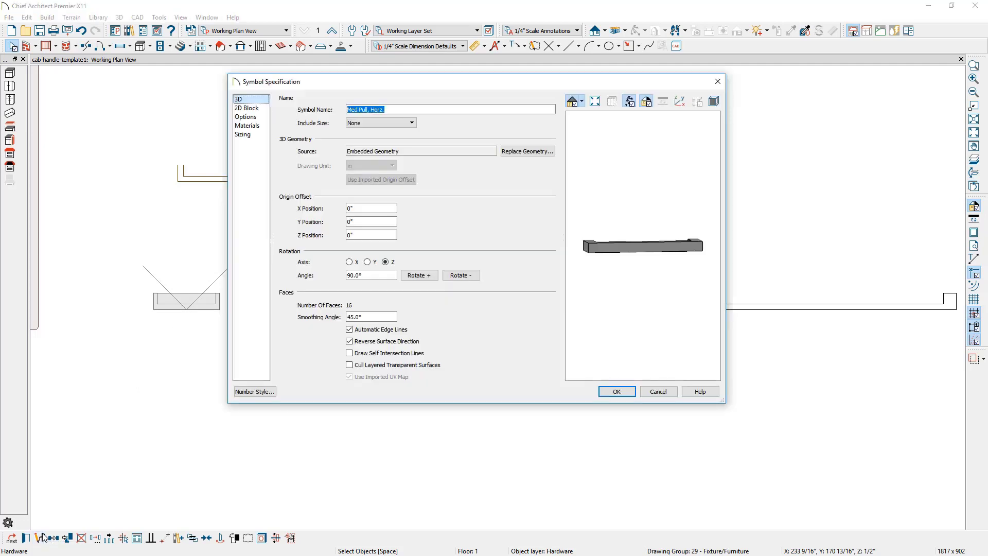
{"action": "left_click", "coordinate": [247, 108]}
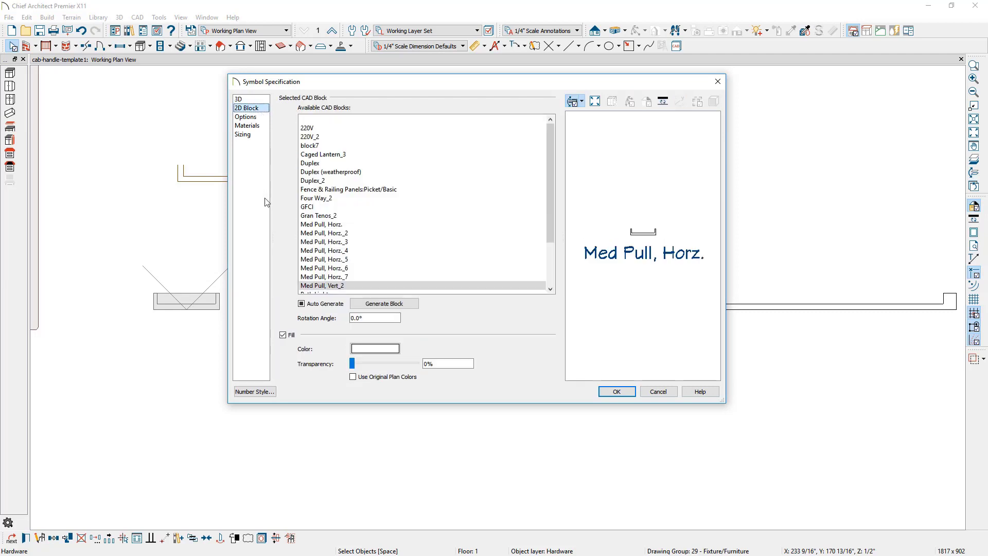
{"action": "left_click", "coordinate": [301, 305]}
{"action": "left_click", "coordinate": [617, 392]}
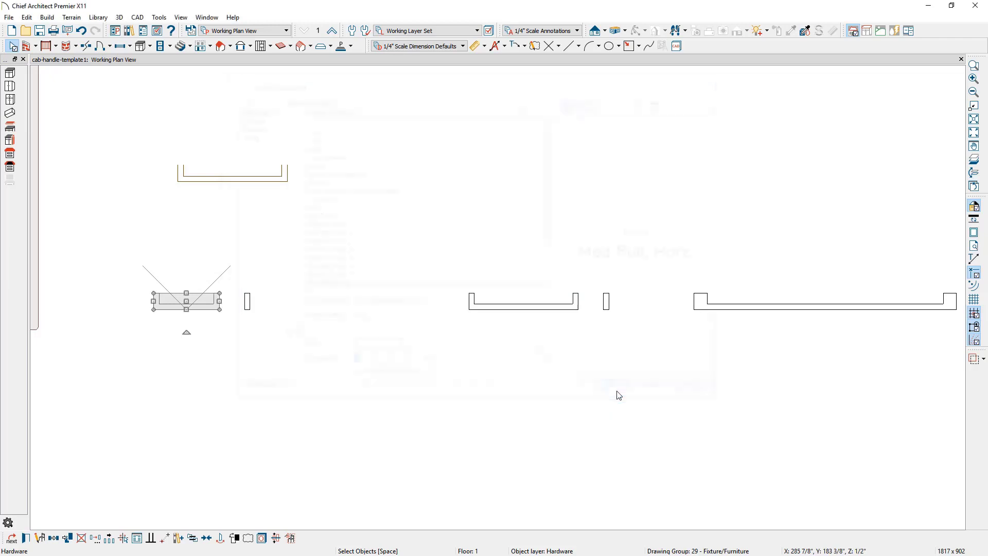
{"action": "left_click", "coordinate": [237, 348]}
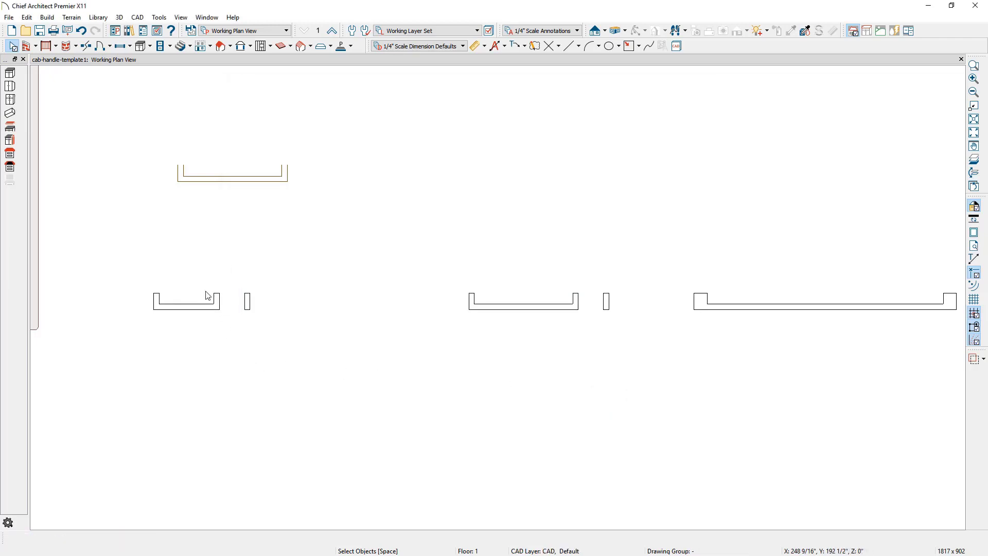
Turn on Auto Generate for the 24" right pull symbol's 2D block as well.
{"action": "left_click", "coordinate": [724, 307]}
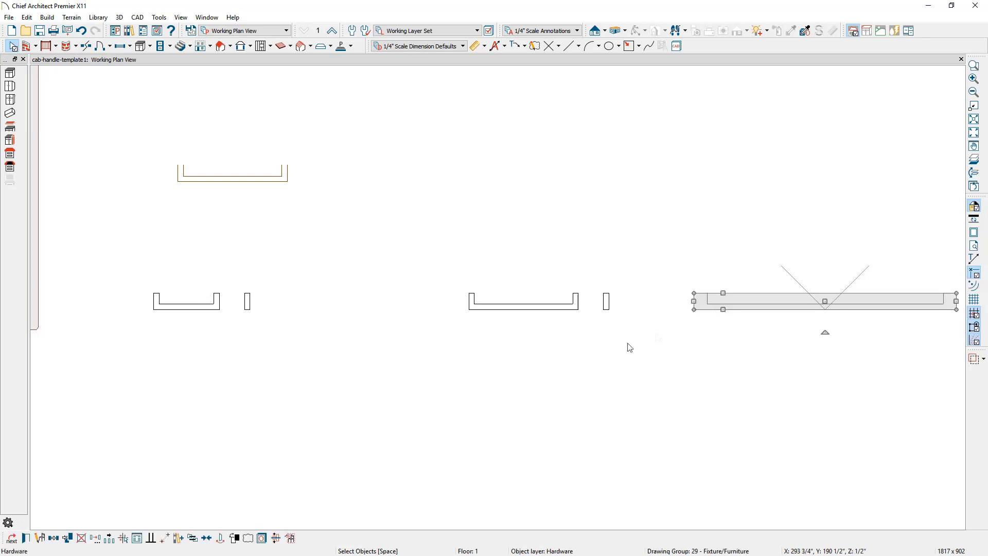
{"action": "left_click", "coordinate": [41, 539]}
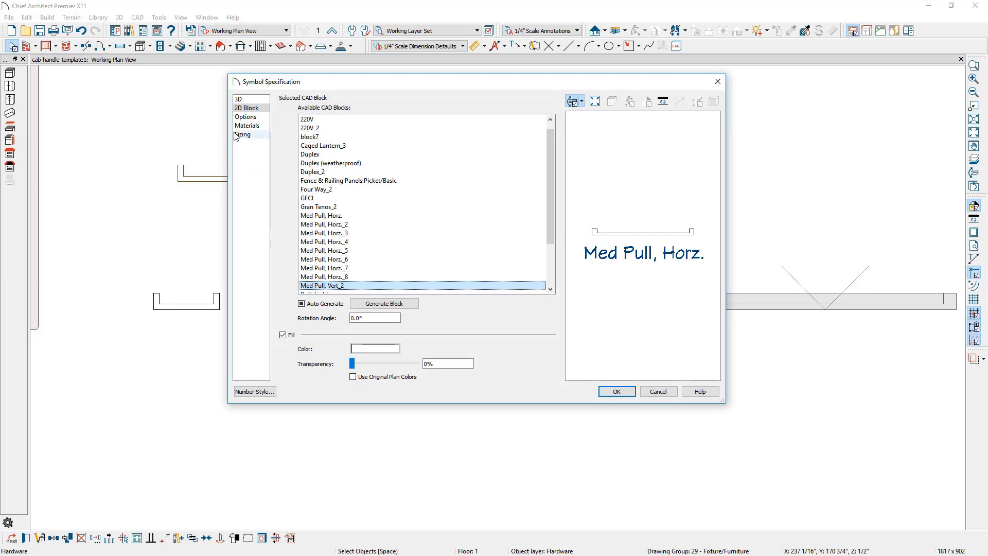
{"action": "left_click", "coordinate": [301, 304]}
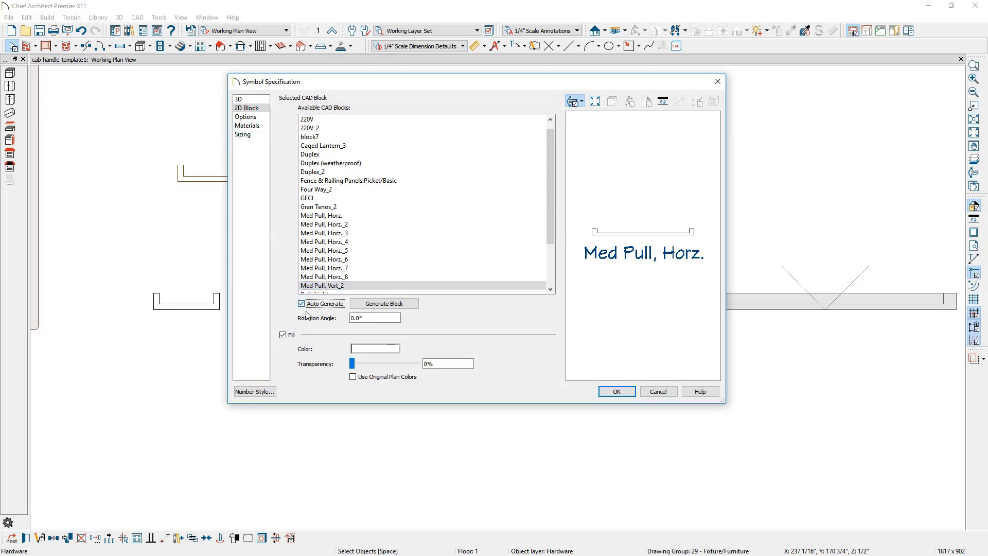
{"action": "left_click", "coordinate": [617, 392]}
In a Perspective Floor Overview, replace the door knob with hw, med pull, vert.
{"action": "scroll", "coordinate": [619, 393], "scroll_direction": "down", "scroll_amount": 2}
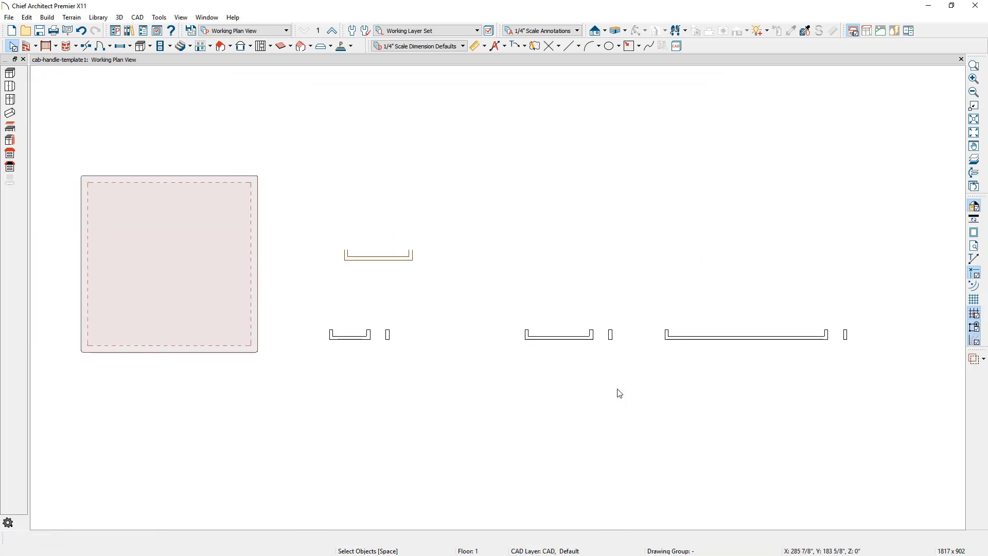
{"action": "left_click", "coordinate": [617, 32]}
{"action": "middle_click_drag", "start_coordinate": [335, 309], "coordinate": [283, 308]}
{"action": "scroll", "coordinate": [267, 286], "scroll_direction": "up", "scroll_amount": 5}
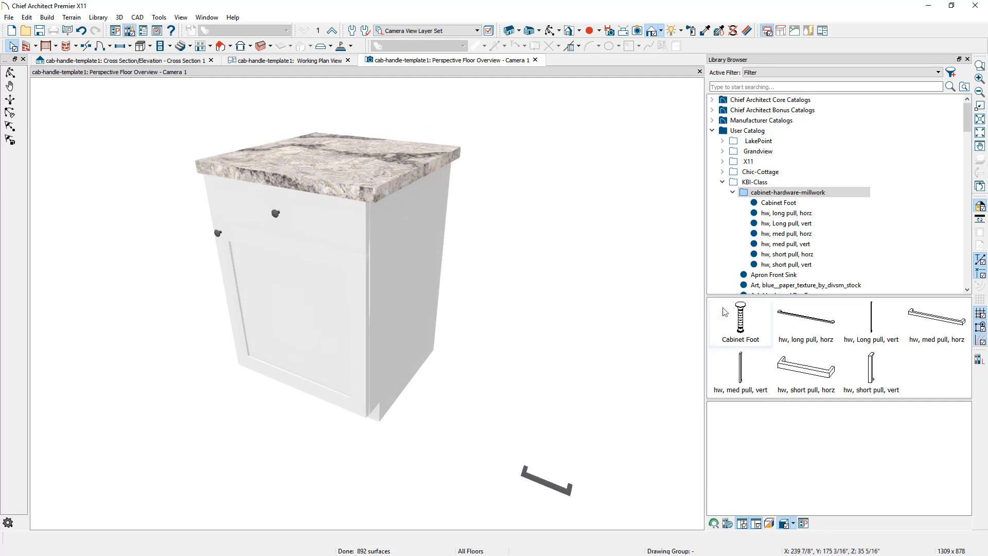
{"action": "left_click", "coordinate": [826, 246]}
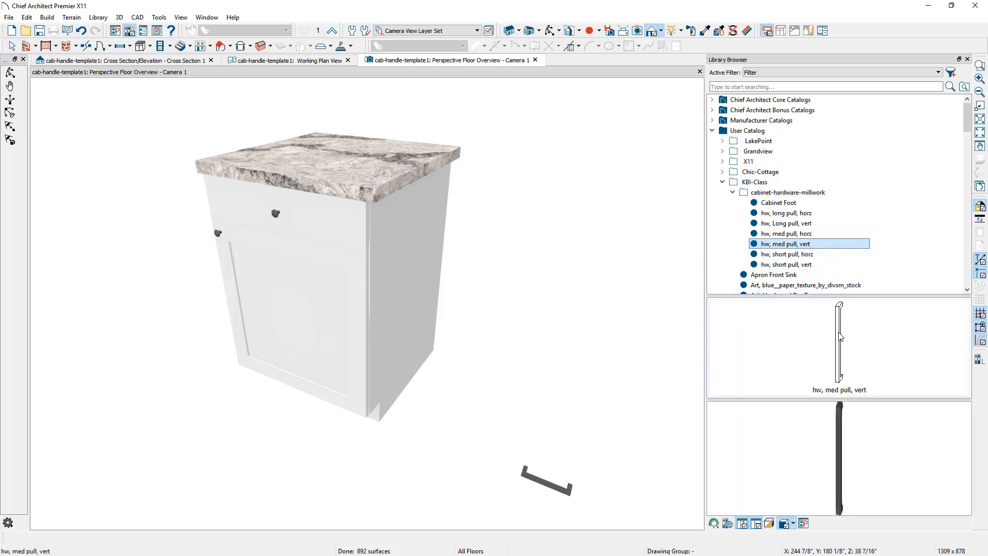
{"action": "left_click", "coordinate": [315, 339]}
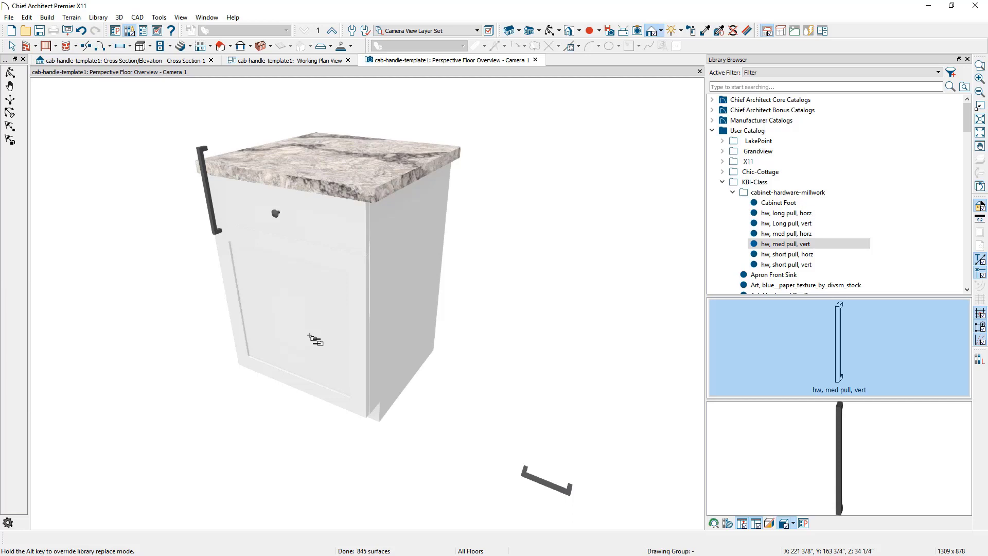
Replace the drawer knob with hw, med pull, horz.
{"action": "left_click", "coordinate": [798, 234]}
{"action": "left_click", "coordinate": [310, 223]}
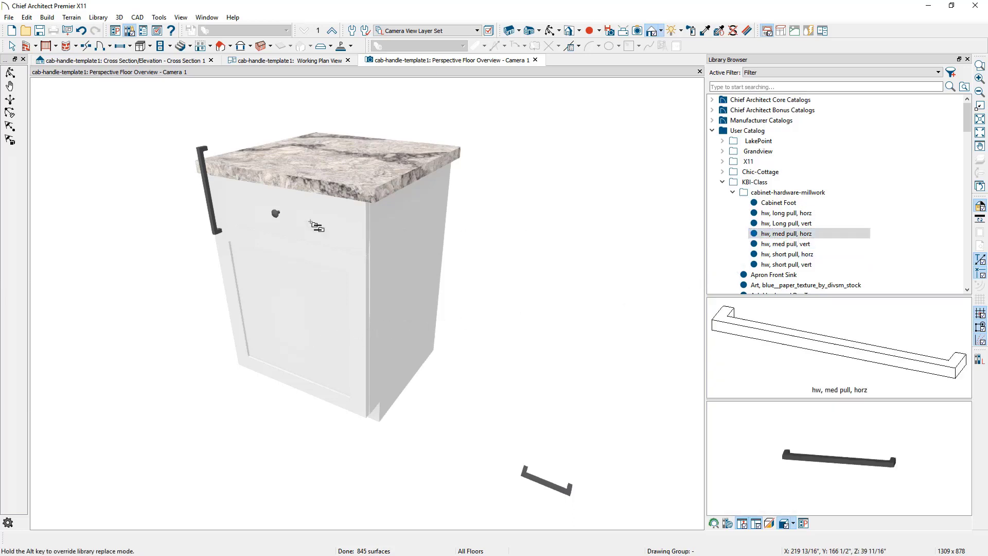
{"action": "key", "text": "Escape"}
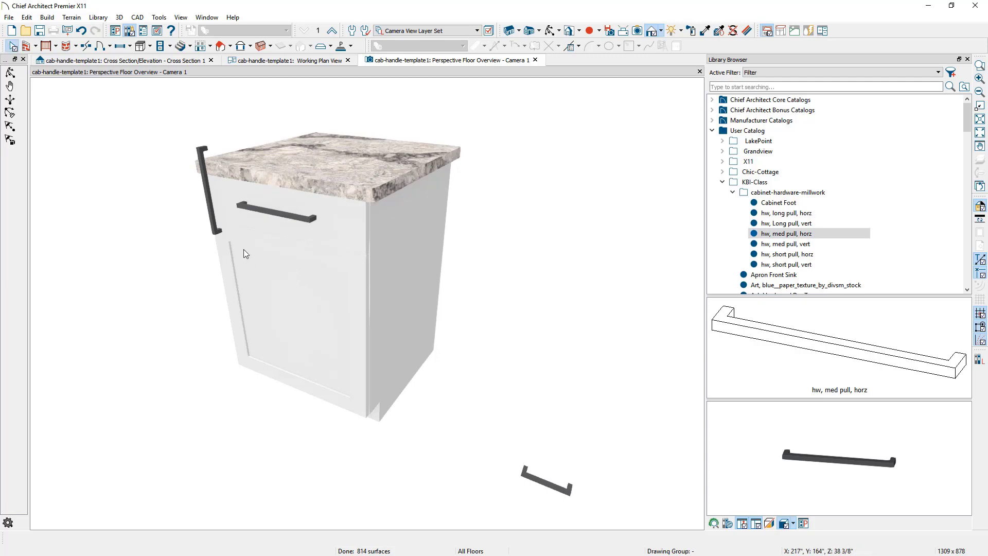
In the base cabinet's Door/Drawer settings, add +10 to Door Handle Down From Top, making 11 3/8".
{"action": "left_click", "coordinate": [249, 288]}
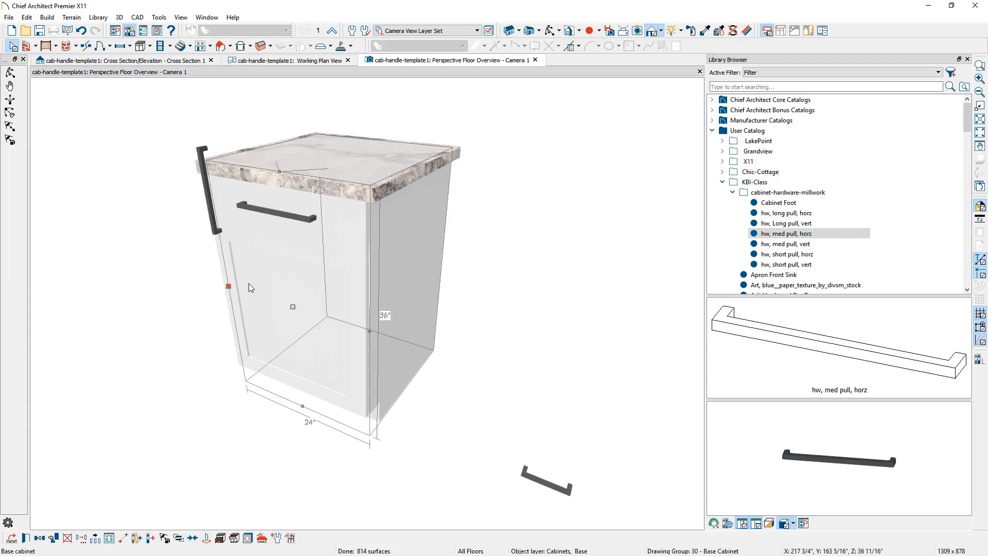
{"action": "double_click", "coordinate": [249, 283]}
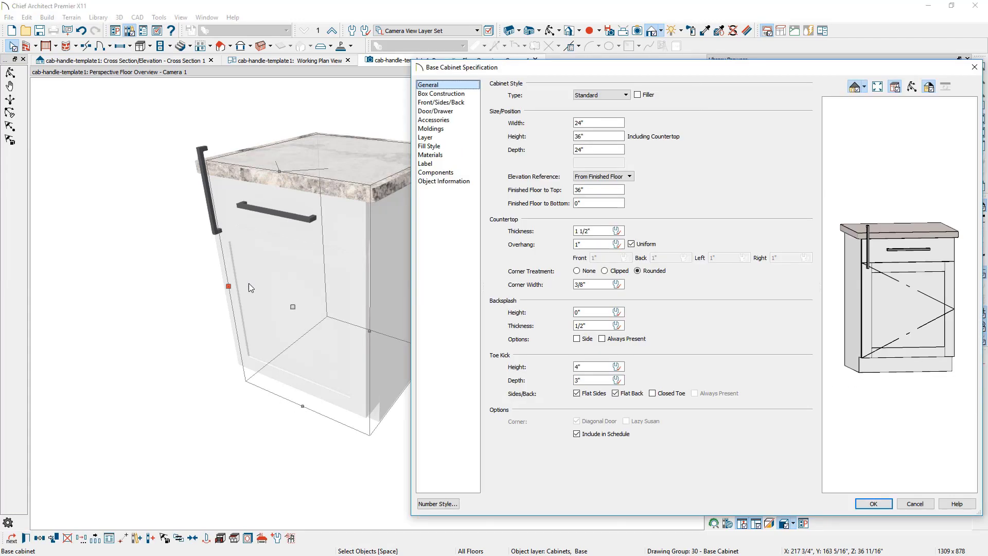
{"action": "left_click", "coordinate": [466, 113]}
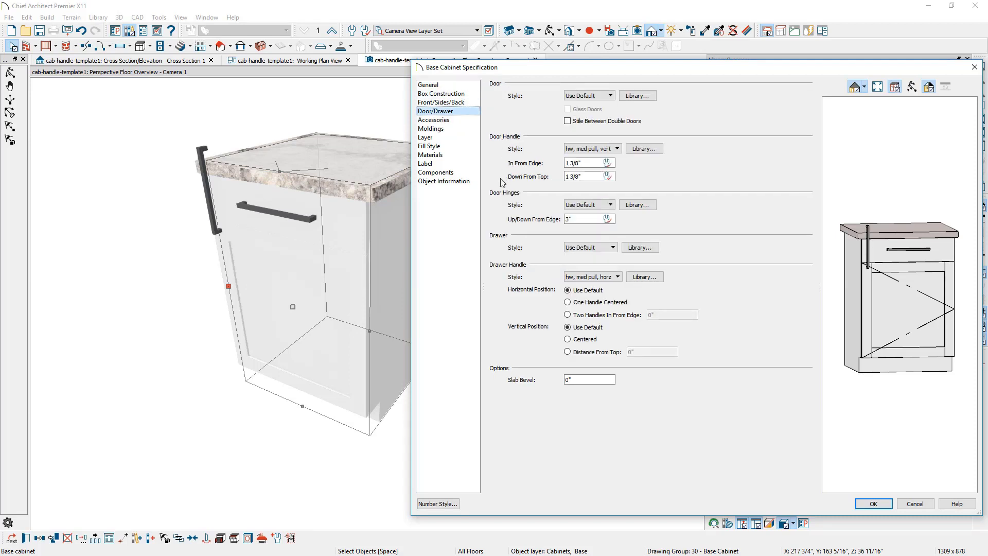
{"action": "left_click", "coordinate": [599, 176]}
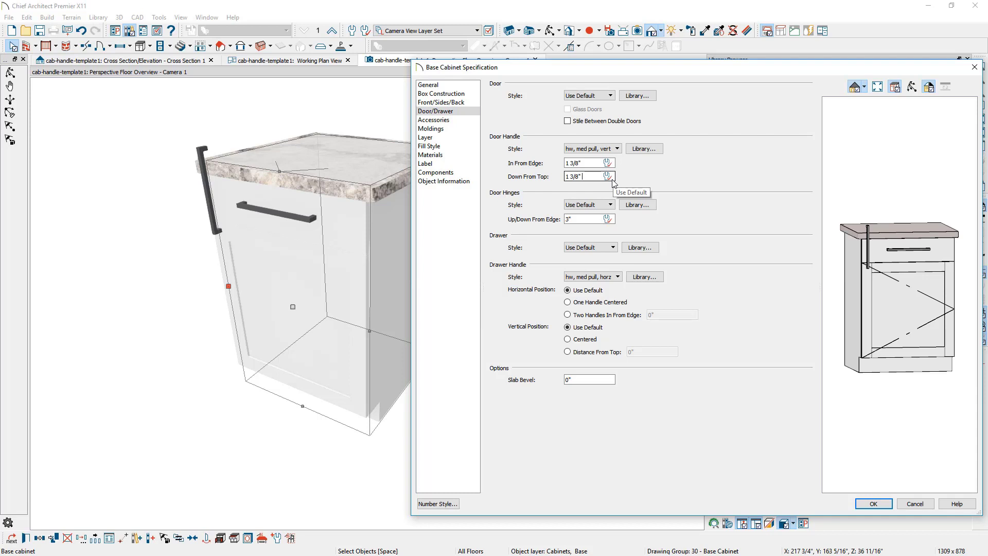
{"action": "type", "text": "+10"}
{"action": "key", "text": "Tab"}
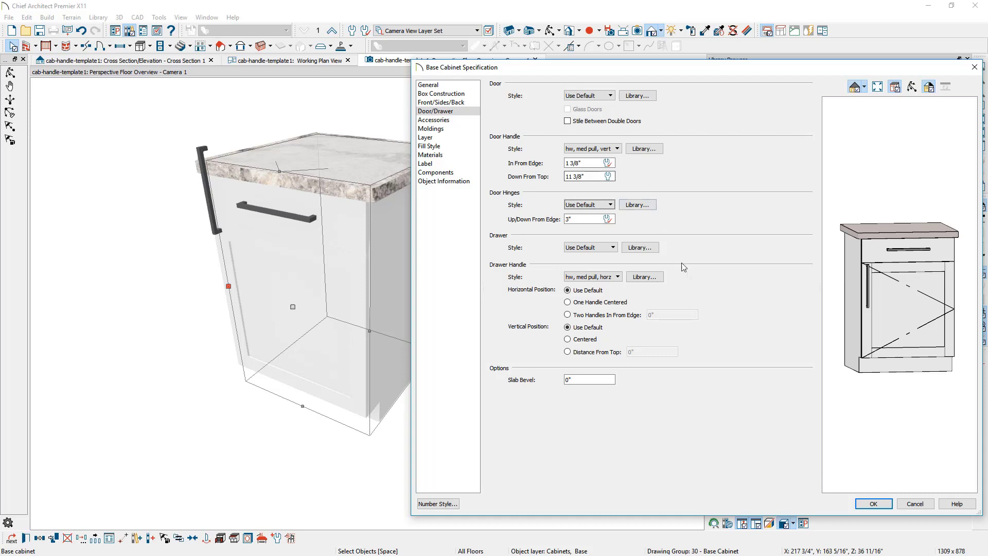
Confirm the Base Cabinet Specification so the door pull drops lower.
{"action": "left_click", "coordinate": [868, 504]}
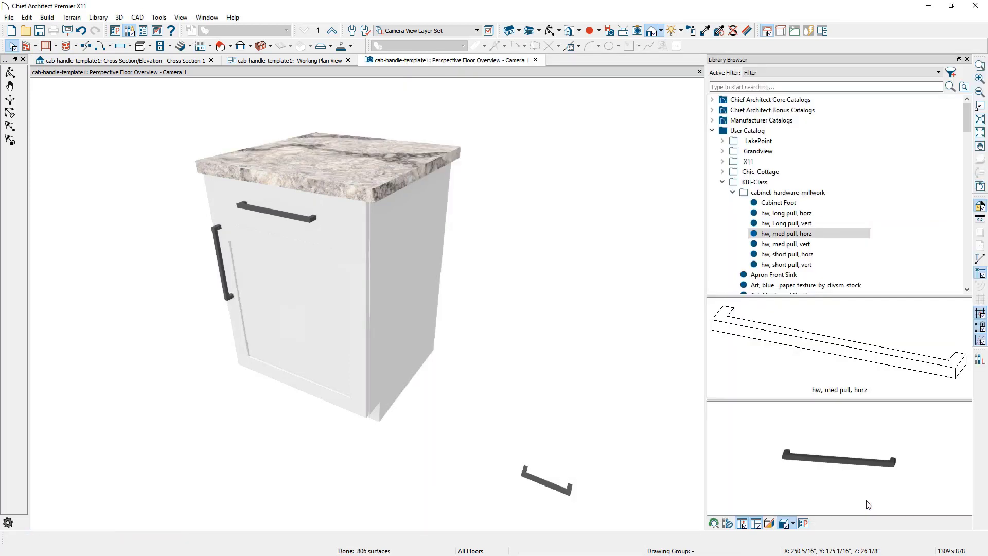